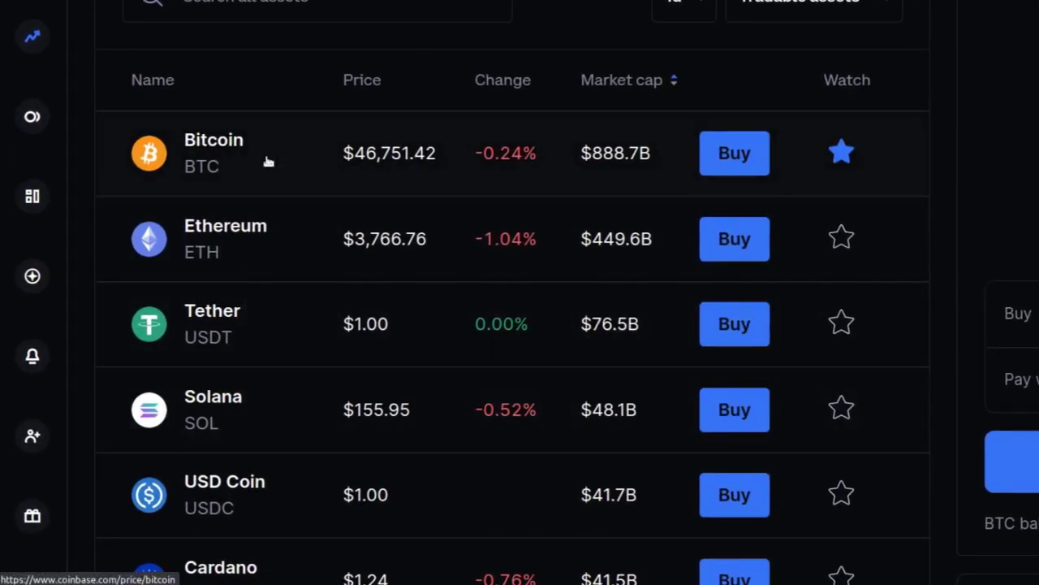
# Step: Show the Bitcoin wallet's transaction history and open the Sent Bitcoin transaction's details
pyautogui.scroll(-1, 246, 233)
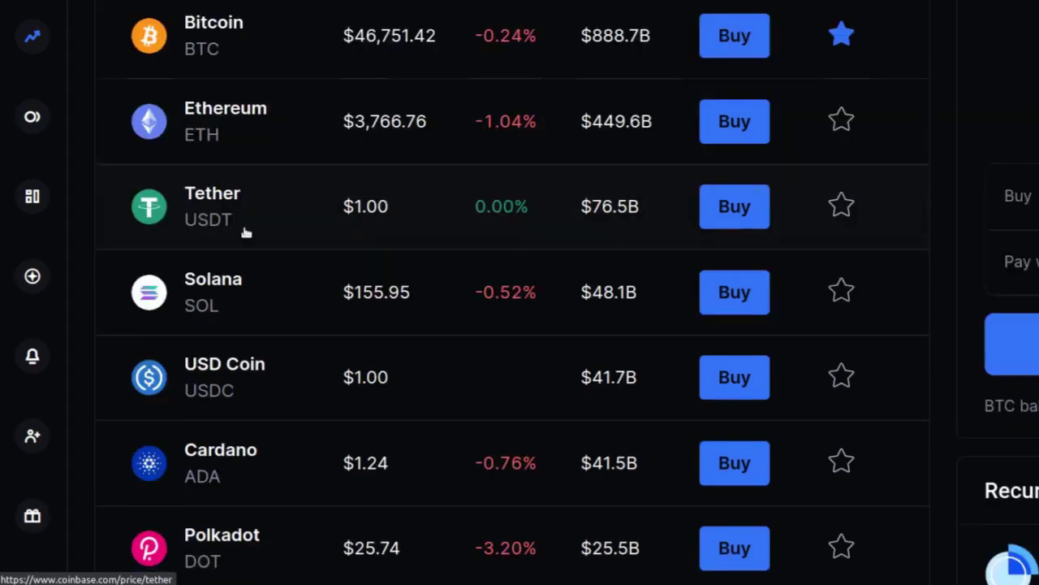
pyautogui.scroll(-1, 278, 394)
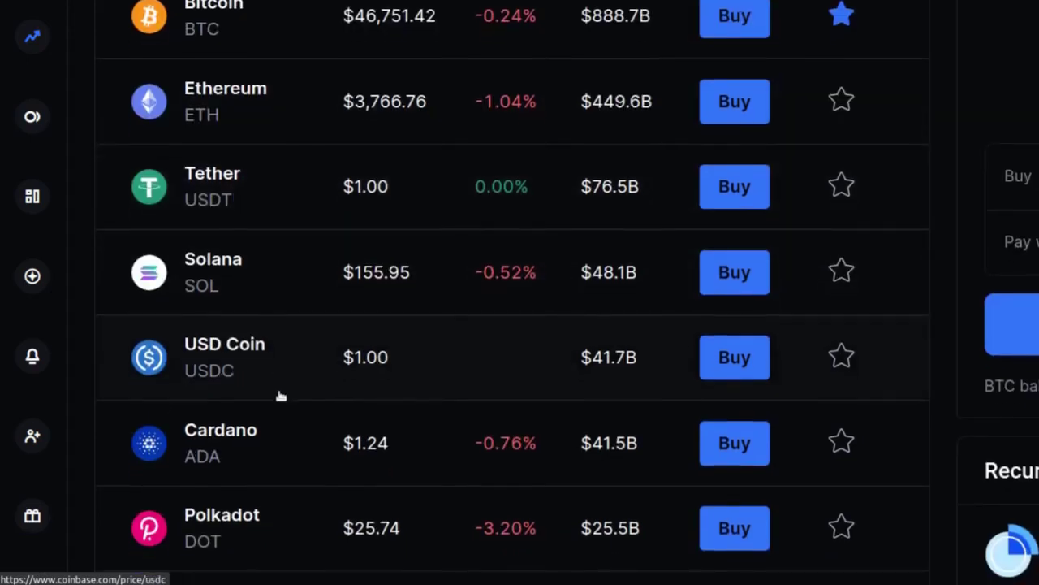
pyautogui.scroll(2, 307, 317)
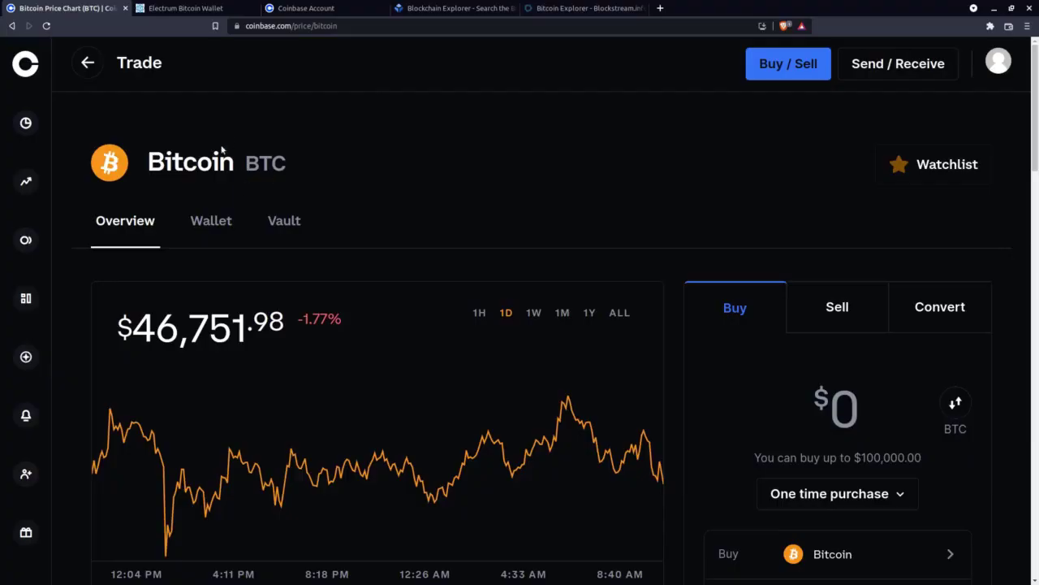
pyautogui.click(201, 222)
pyautogui.scroll(-1, 200, 355)
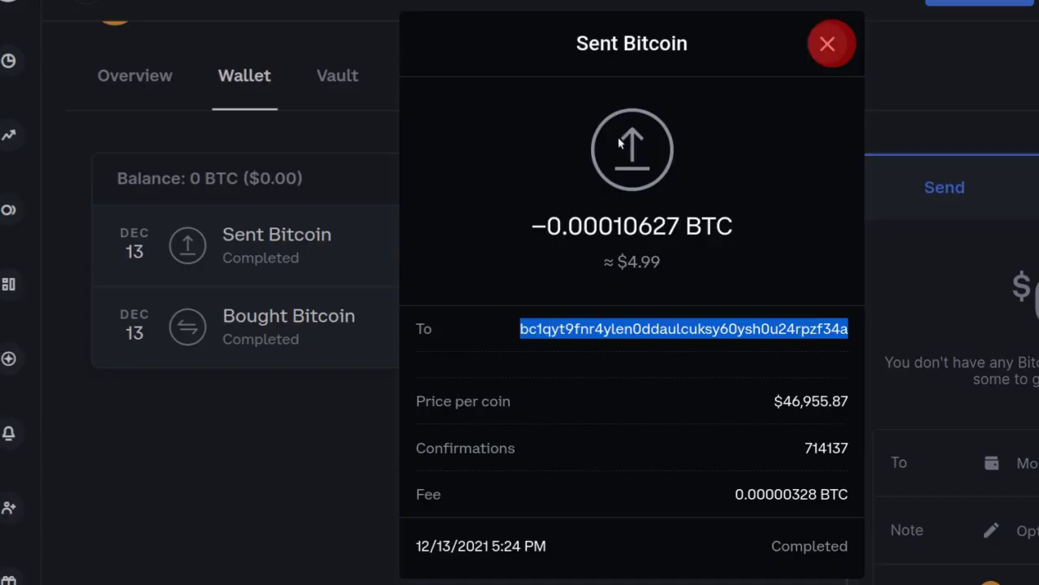
pyautogui.click(147, 302)
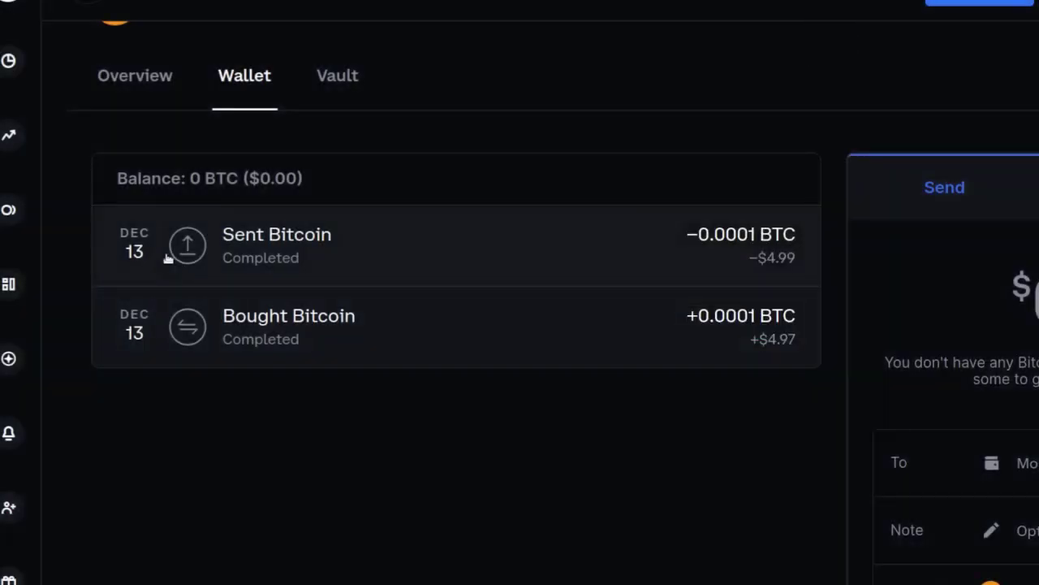
pyautogui.click(264, 228)
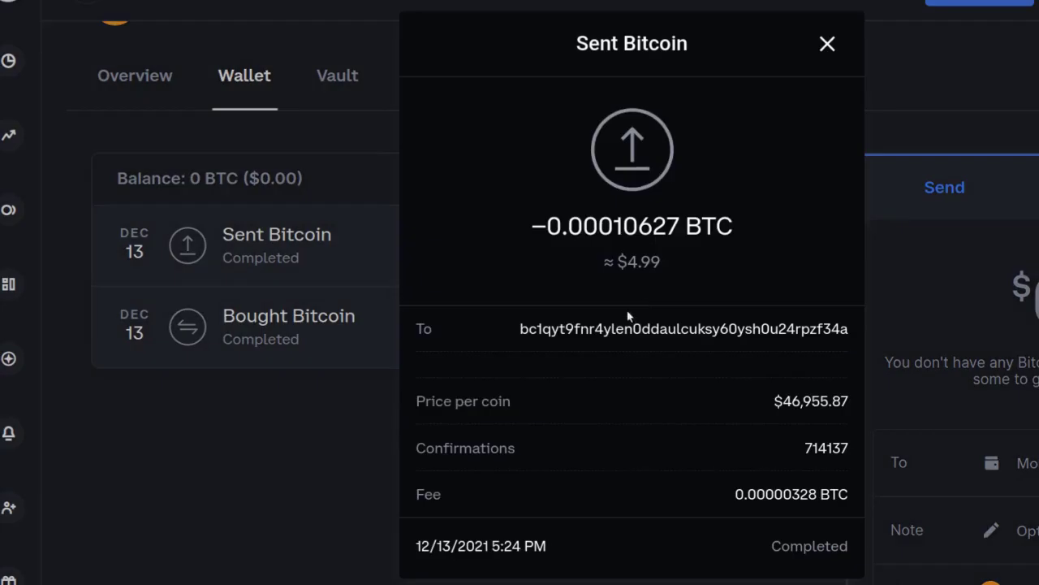
# Step: Select the recipient bitcoin address in the Sent Bitcoin transaction details
pyautogui.moveTo(516, 330); pyautogui.dragTo(844, 328)
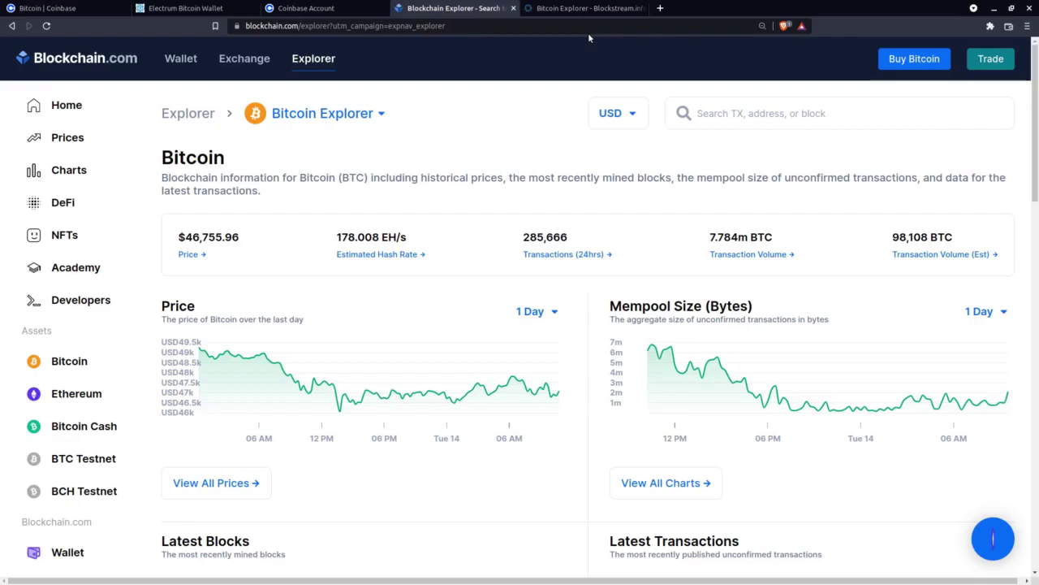
# Step: Switch to the Blockstream block explorer browser tab
pyautogui.click(586, 8)
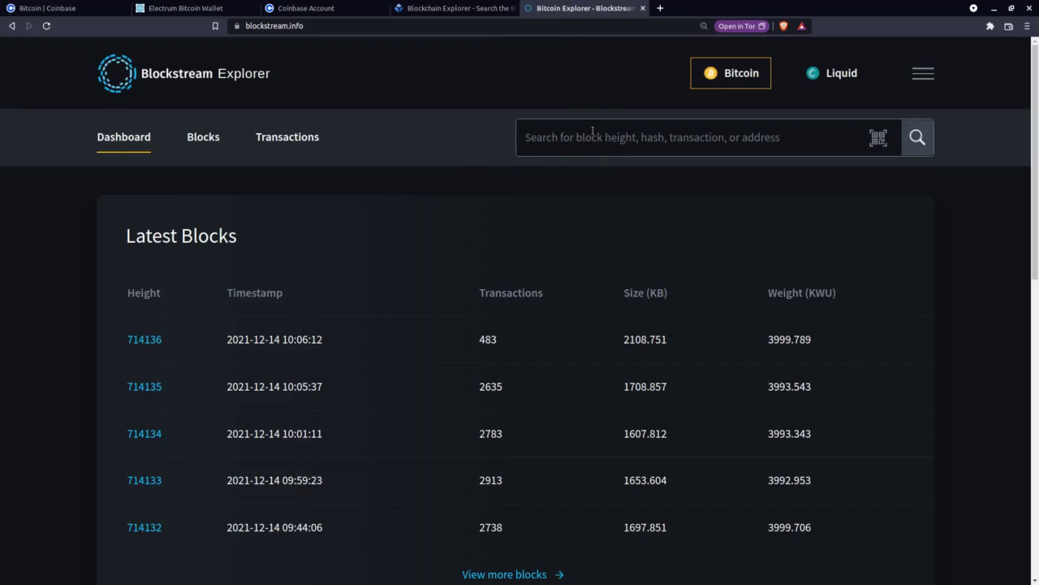
# Step: Go back to the Coinbase wallet page tab
pyautogui.click(118, 7)
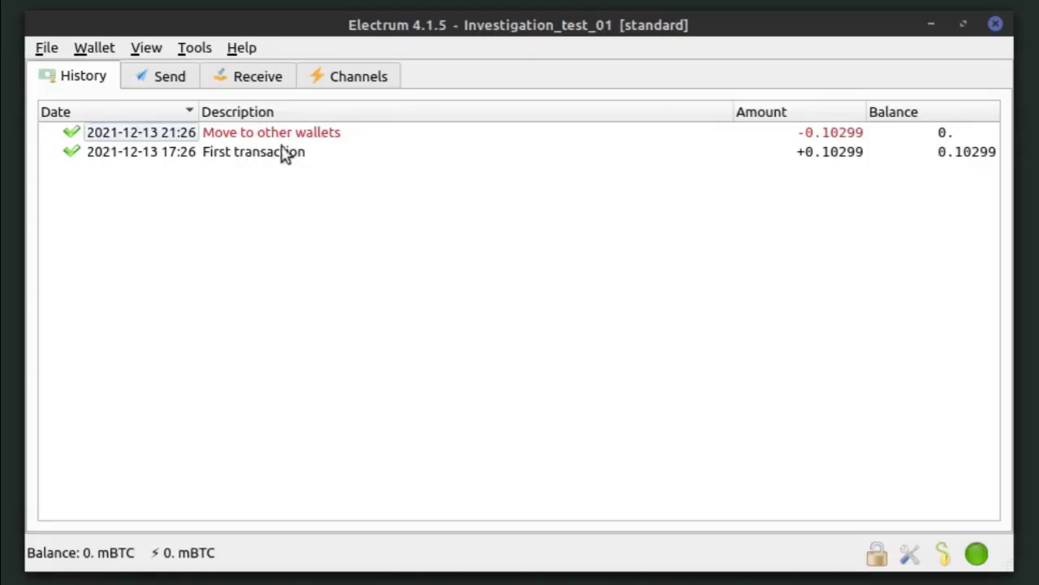
pyautogui.click(159, 83)
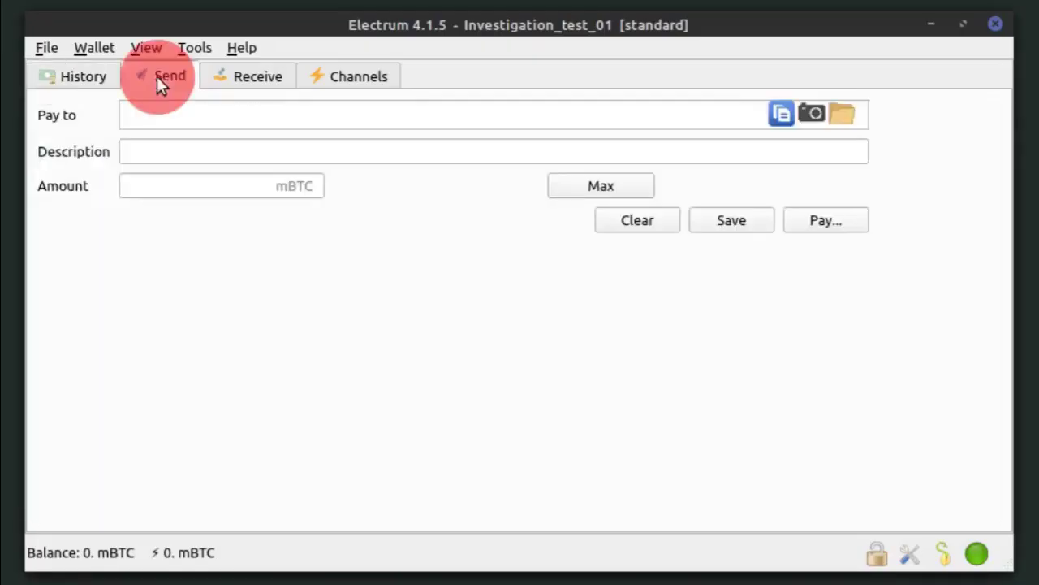
pyautogui.click(251, 85)
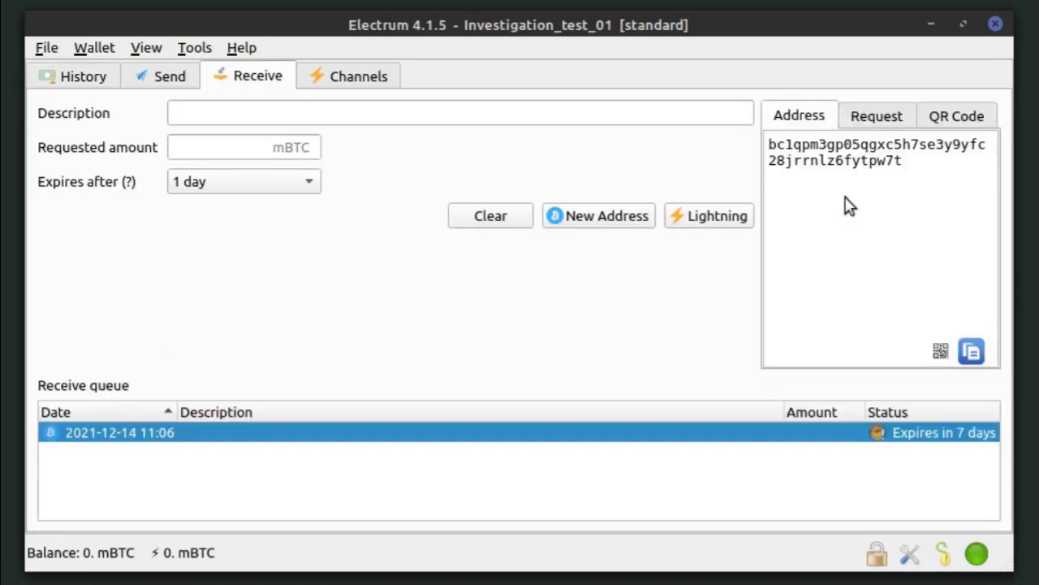
pyautogui.moveTo(928, 171); pyautogui.dragTo(754, 136)
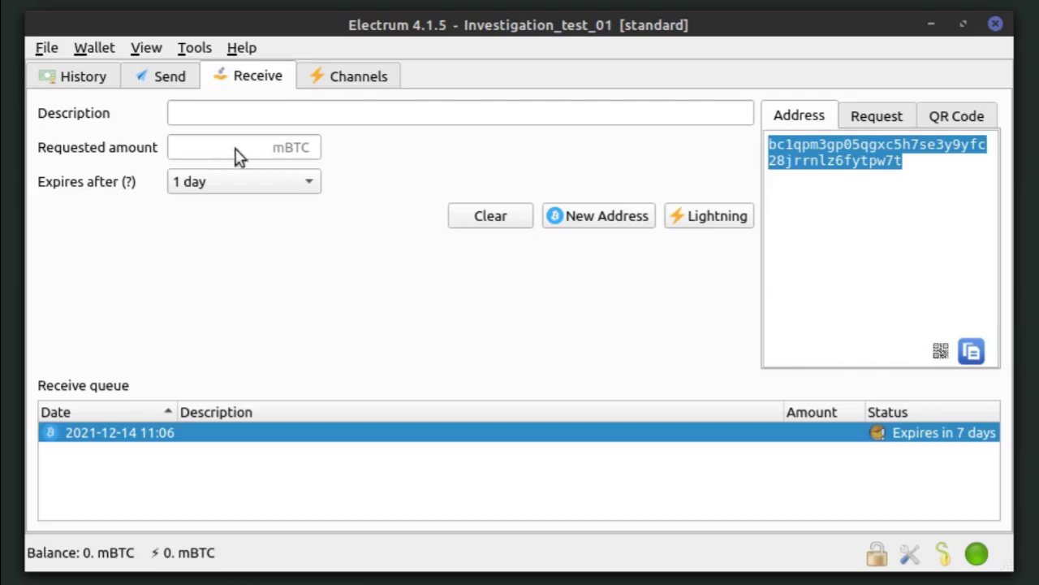
pyautogui.click(88, 78)
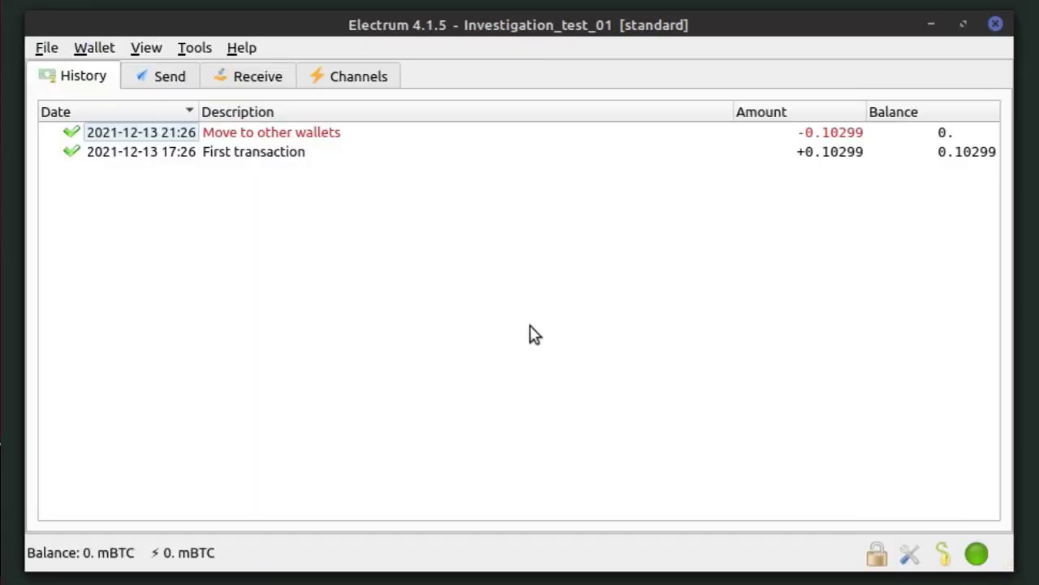
# Step: Start a new wallet via File > New/Restore, naming it NewTestWallet
pyautogui.click(42, 47)
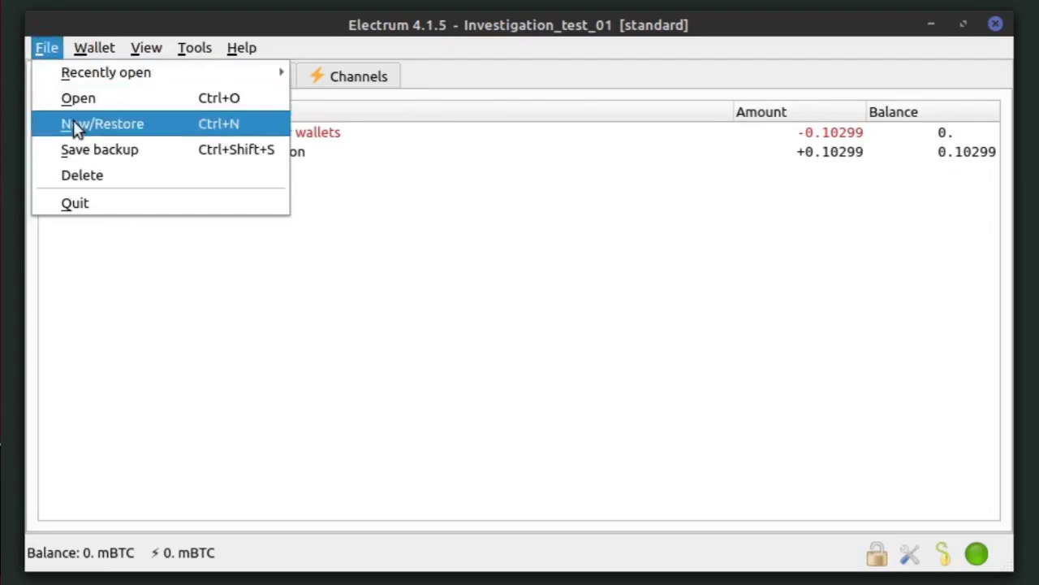
pyautogui.click(135, 126)
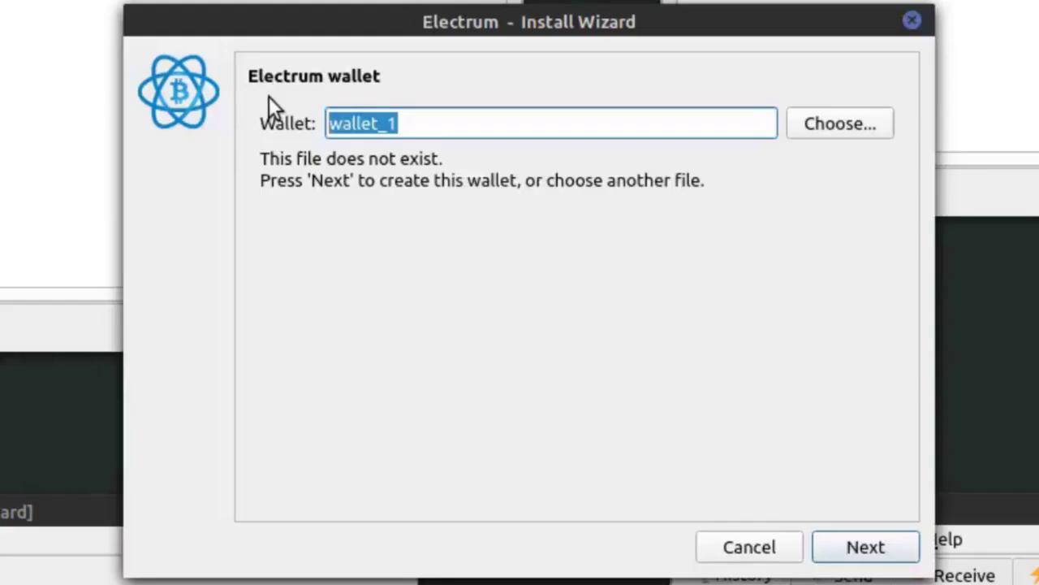
pyautogui.write('NewTestWallet')
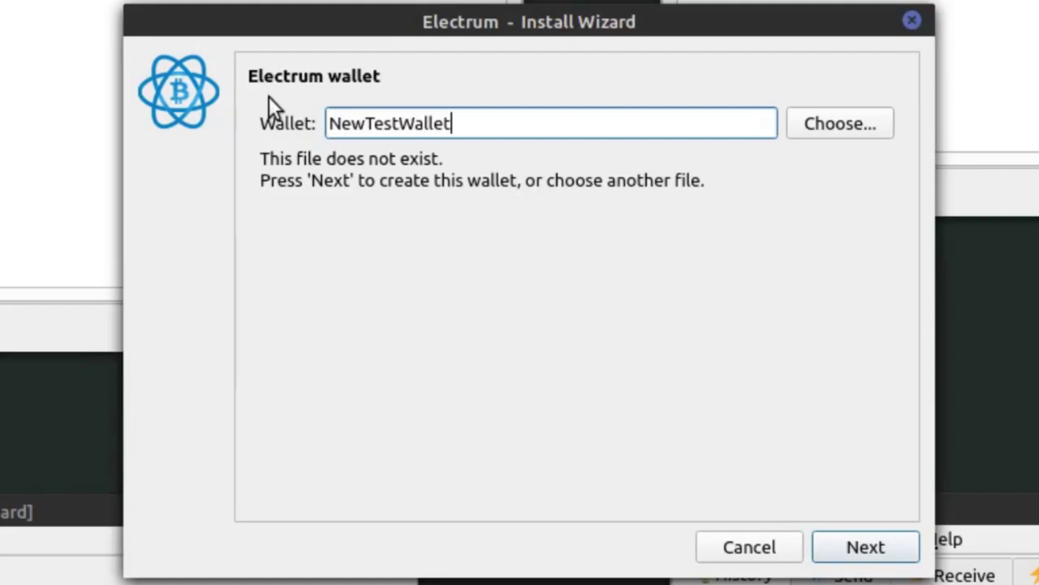
pyautogui.press('Return')
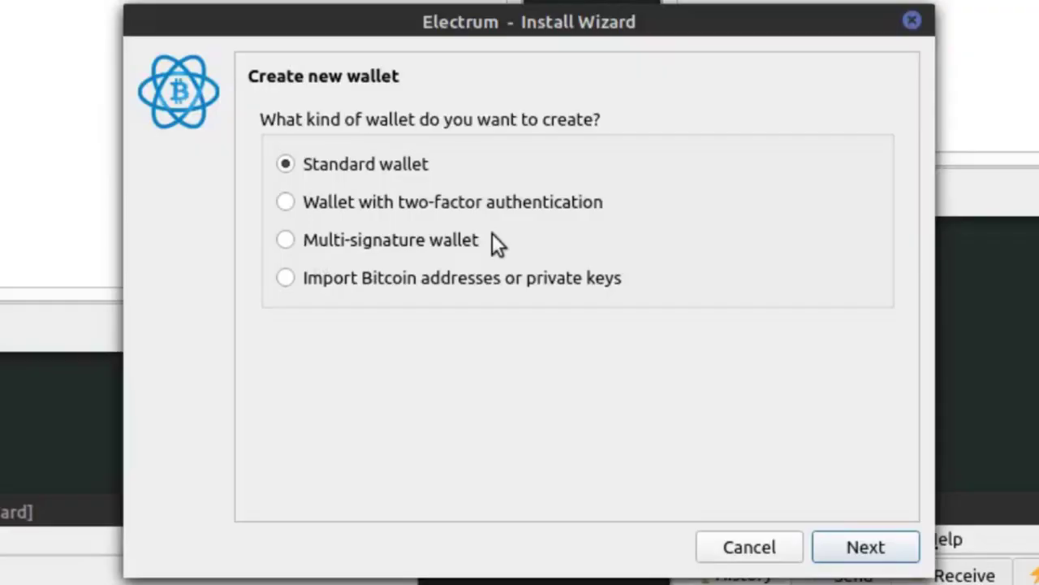
# Step: Choose the Multi-signature wallet type and proceed to the cosigner settings
pyautogui.click(492, 236)
pyautogui.click(863, 549)
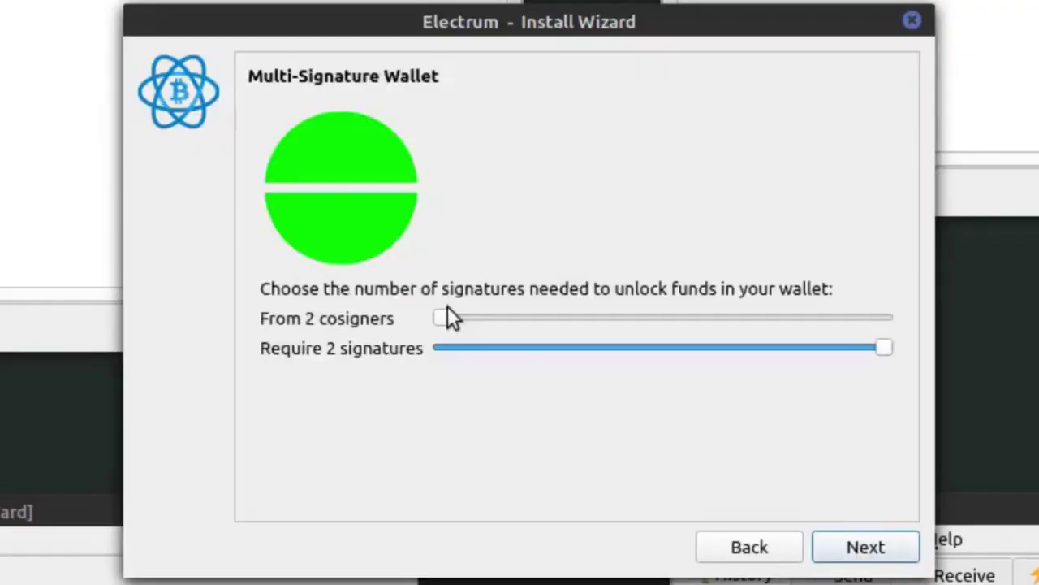
pyautogui.scroll(2, 447, 317)
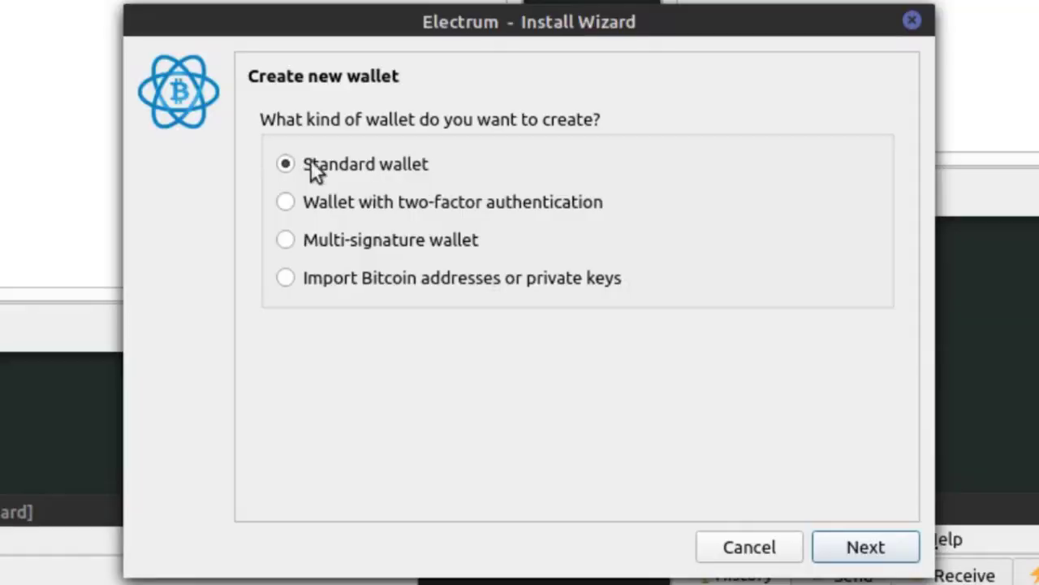
# Step: Advance to the Keystore step with Create a new seed selected
pyautogui.press('Return')
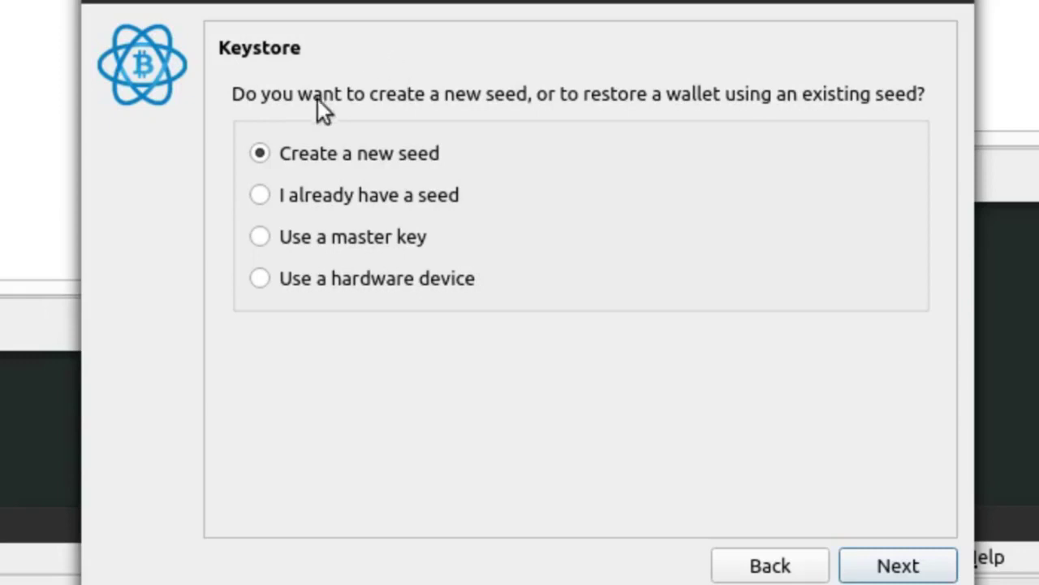
# Step: Generate and select the 12-word seed, leave its Options unextended, and advance past it
pyautogui.click(898, 569)
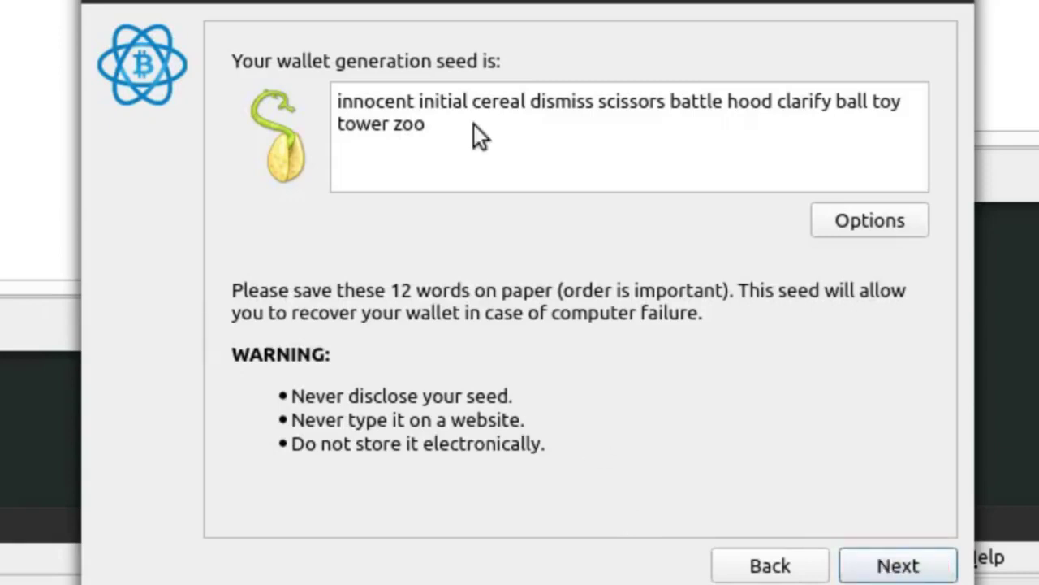
pyautogui.tripleClick(559, 116)
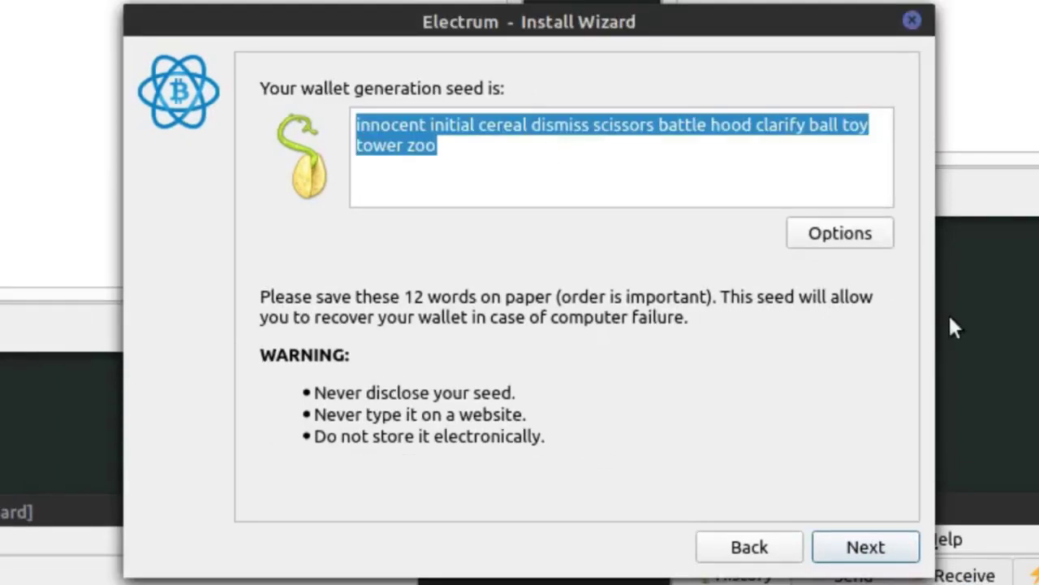
pyautogui.click(878, 237)
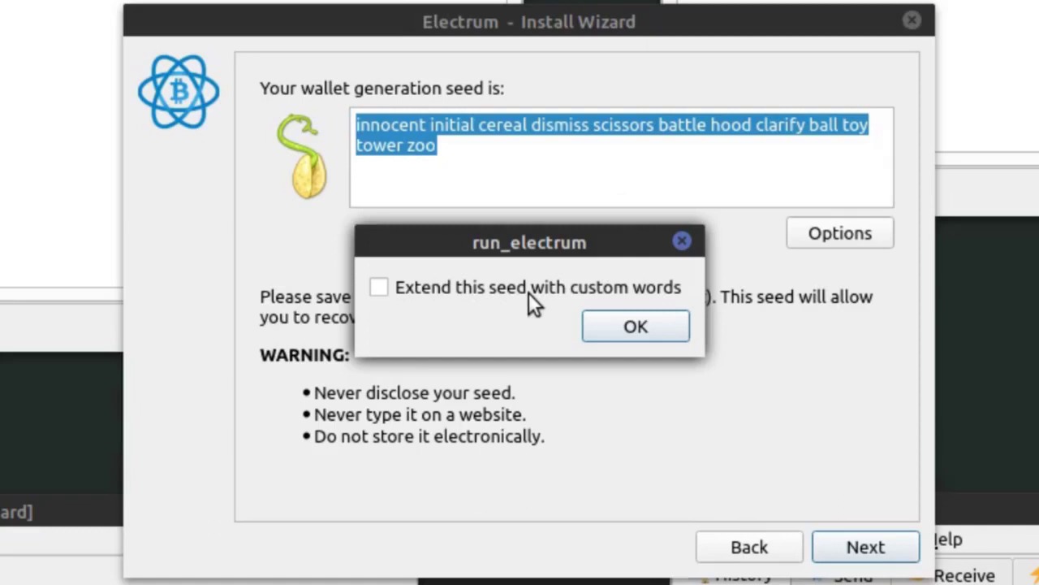
pyautogui.click(636, 341)
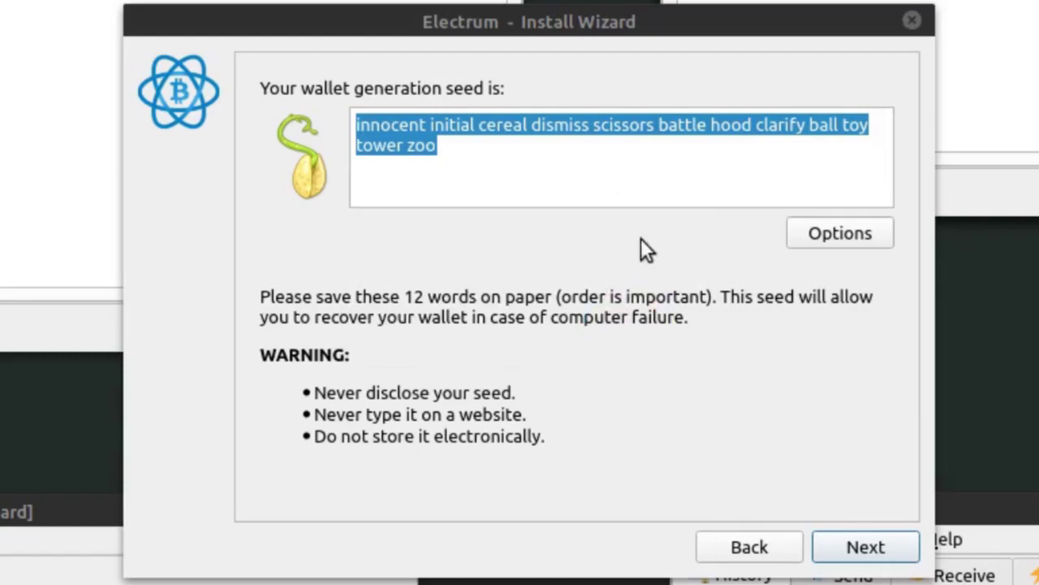
pyautogui.click(486, 146)
pyautogui.press('Return')
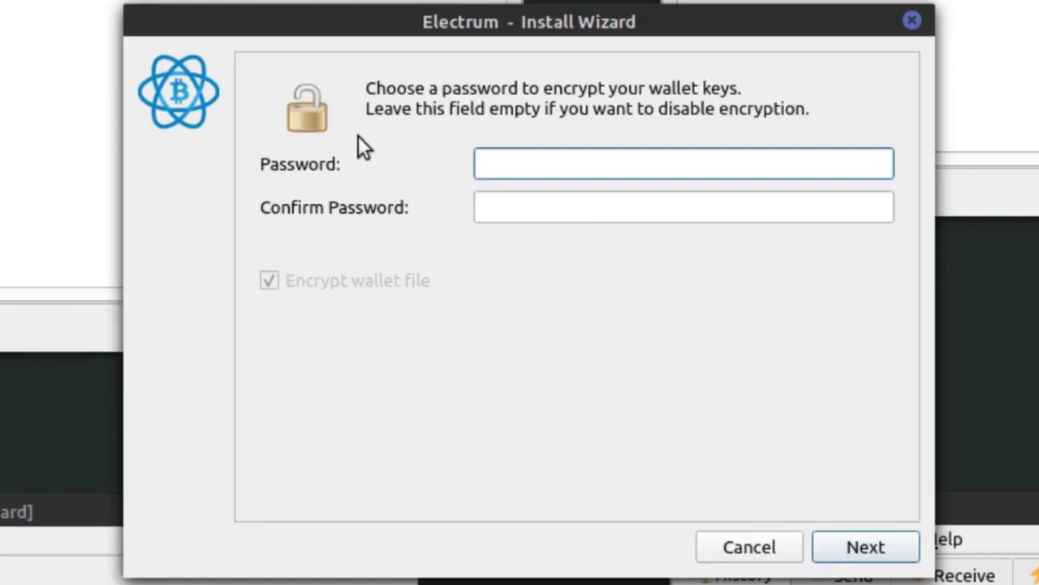
# Step: Close the wizard, view NewTestWallet's Wallet Information and select its master public key
pyautogui.click(865, 548)
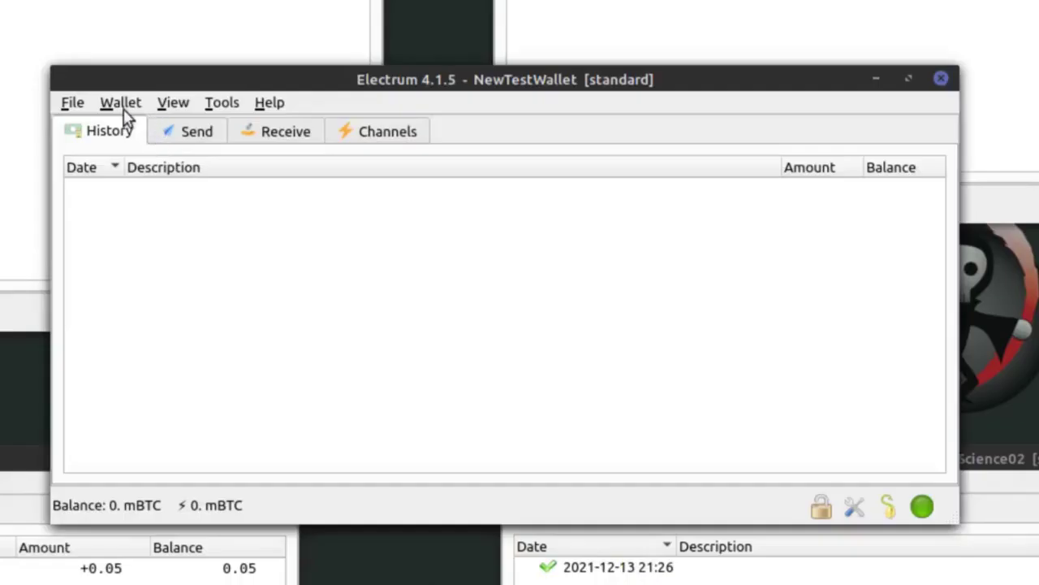
pyautogui.click(119, 104)
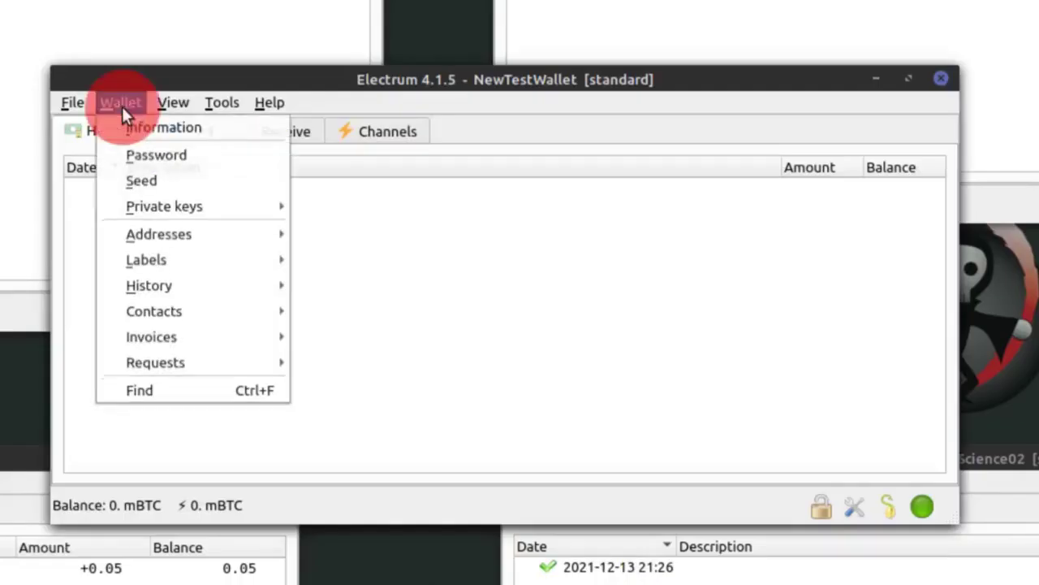
pyautogui.click(150, 127)
pyautogui.doubleClick(175, 299)
pyautogui.press('Escape')
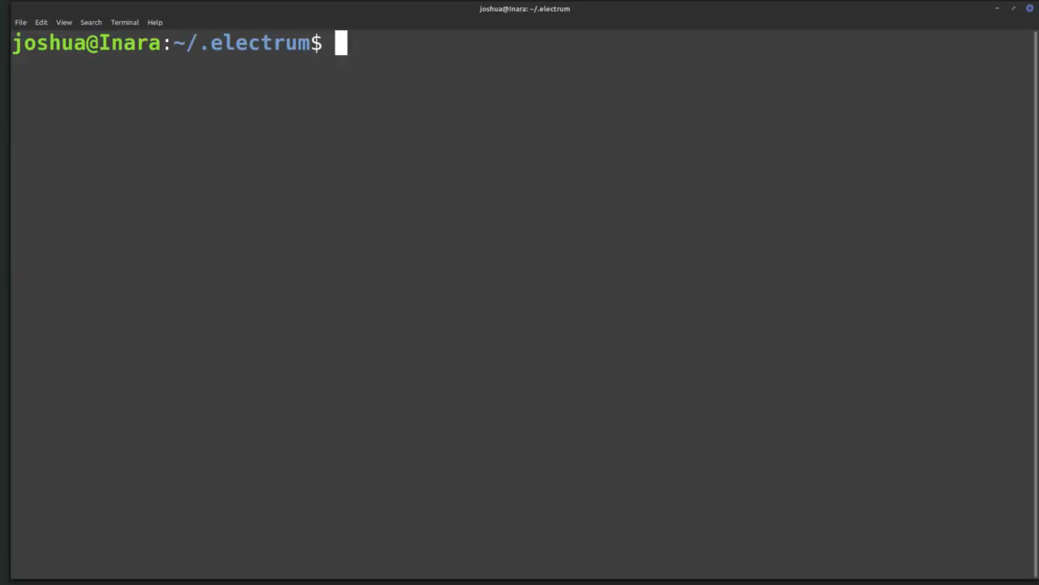
pyautogui.write('ls')
pyautogui.press('Return')
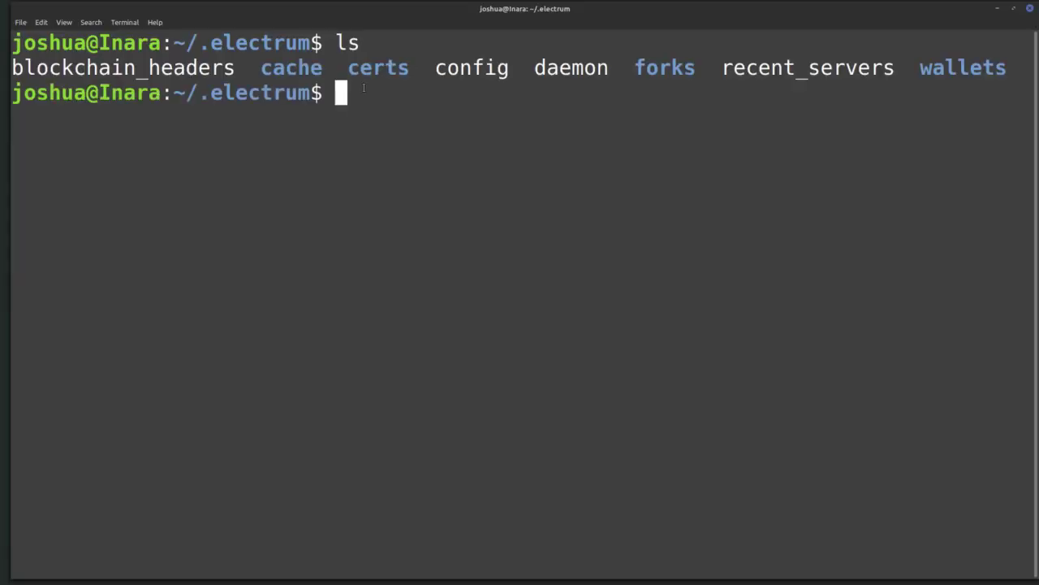
# Step: Highlight the ~/.electrum path and the config, recent_servers and wallets entries in the listing
pyautogui.moveTo(172, 43); pyautogui.dragTo(310, 43)
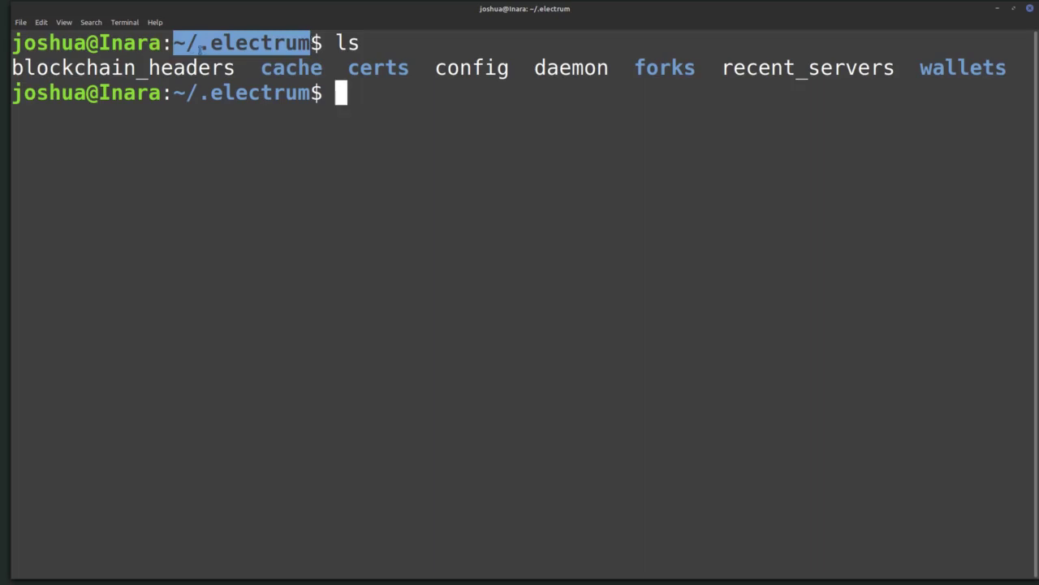
pyautogui.click(534, 89)
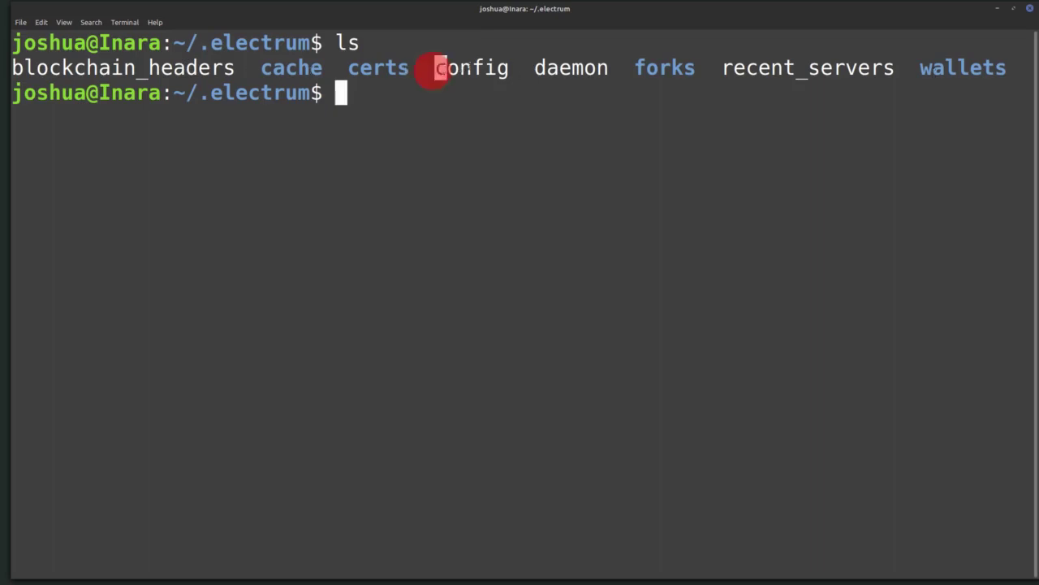
pyautogui.doubleClick(436, 70)
pyautogui.click(738, 68)
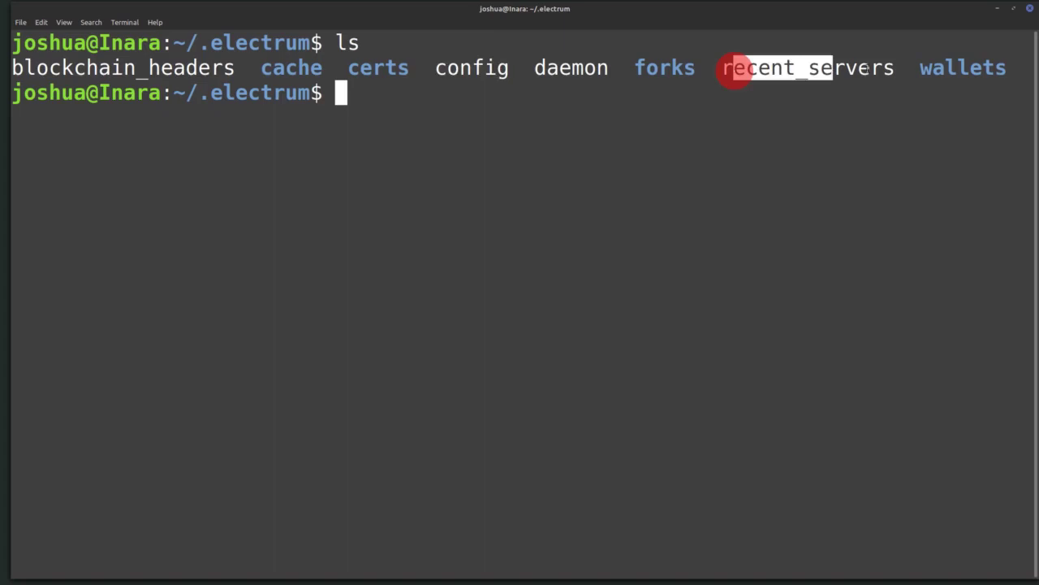
pyautogui.click(707, 140)
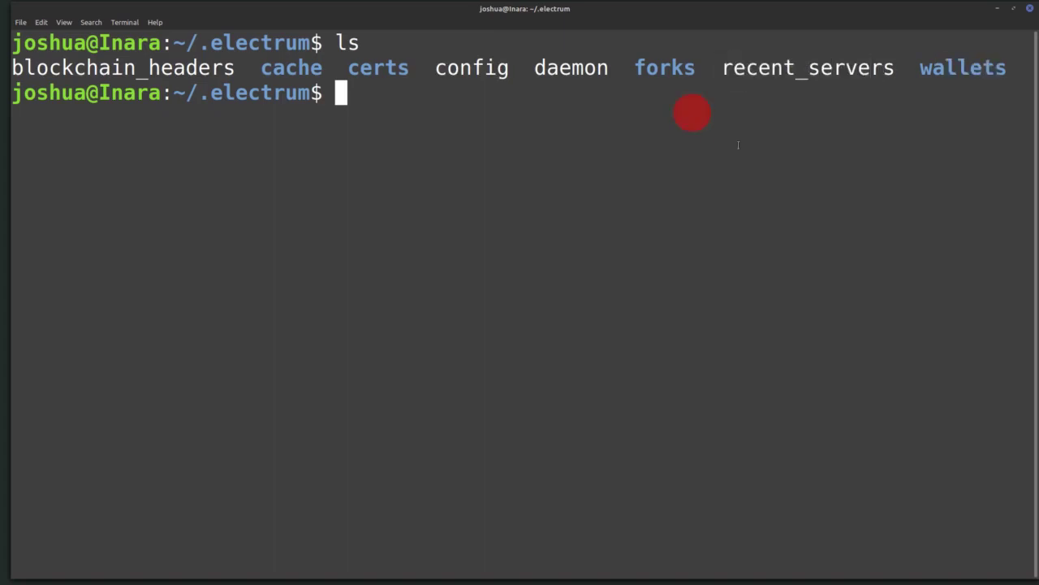
# Step: Page through the config with cat config | more, highlighting the last-used and recently opened wallet paths
pyautogui.write('cat ')
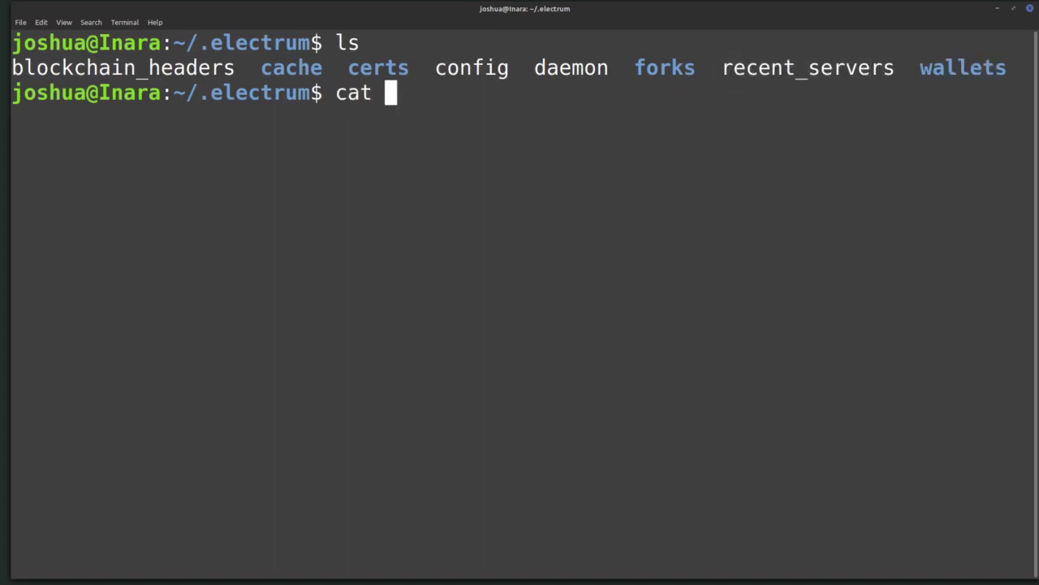
pyautogui.write('config | more')
pyautogui.press('Return')
pyautogui.press('space')
pyautogui.moveTo(170, 268); pyautogui.dragTo(599, 342)
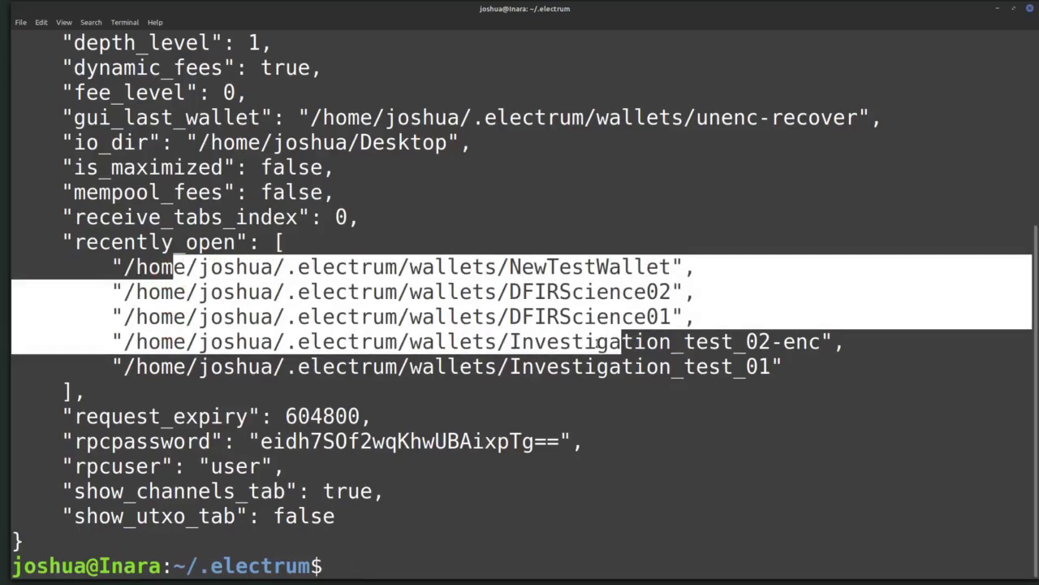
pyautogui.click(599, 342)
pyautogui.moveTo(396, 117); pyautogui.dragTo(795, 117)
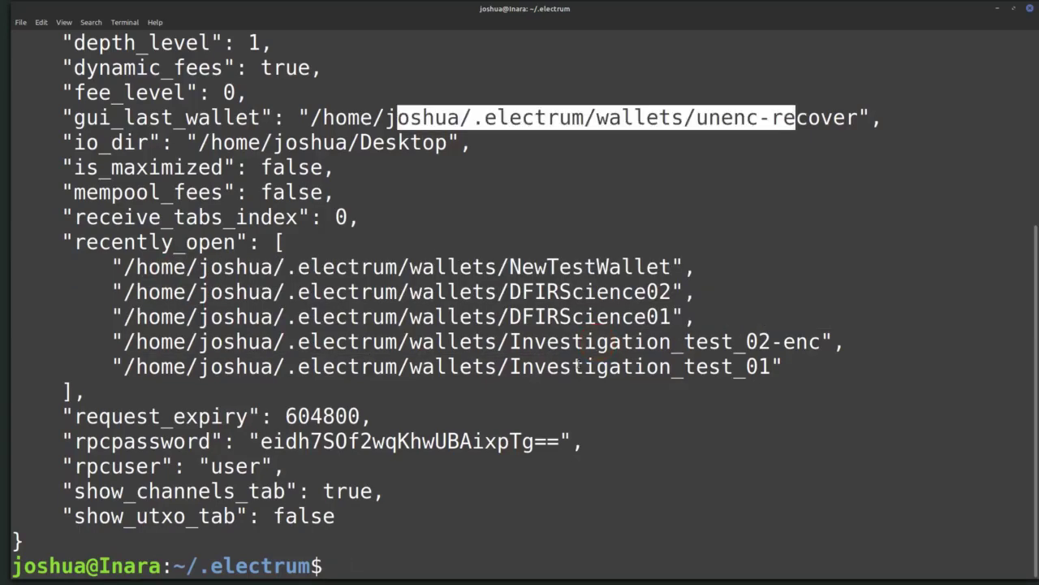
pyautogui.moveTo(186, 268); pyautogui.dragTo(745, 367)
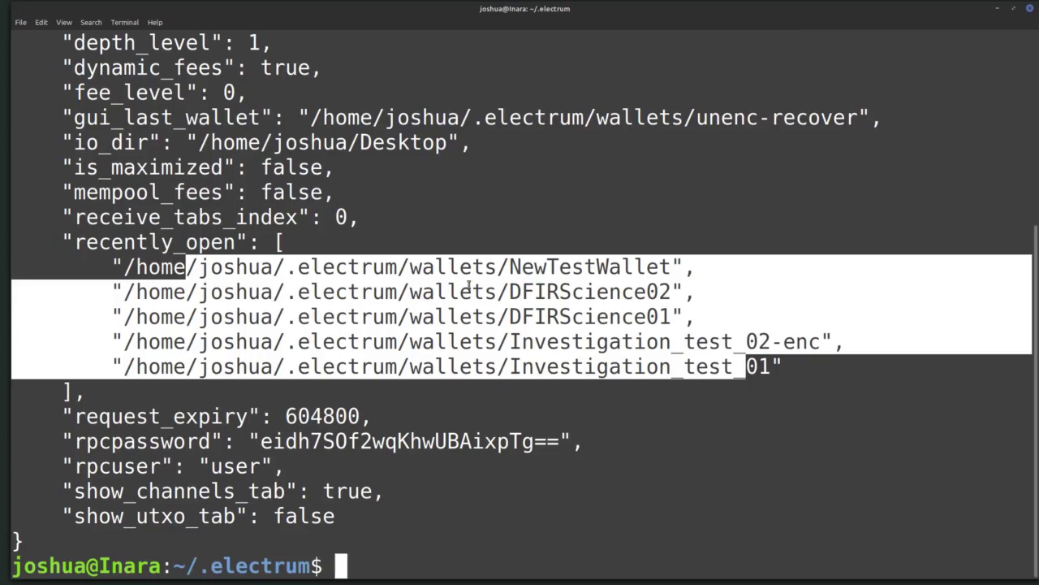
pyautogui.click(410, 293)
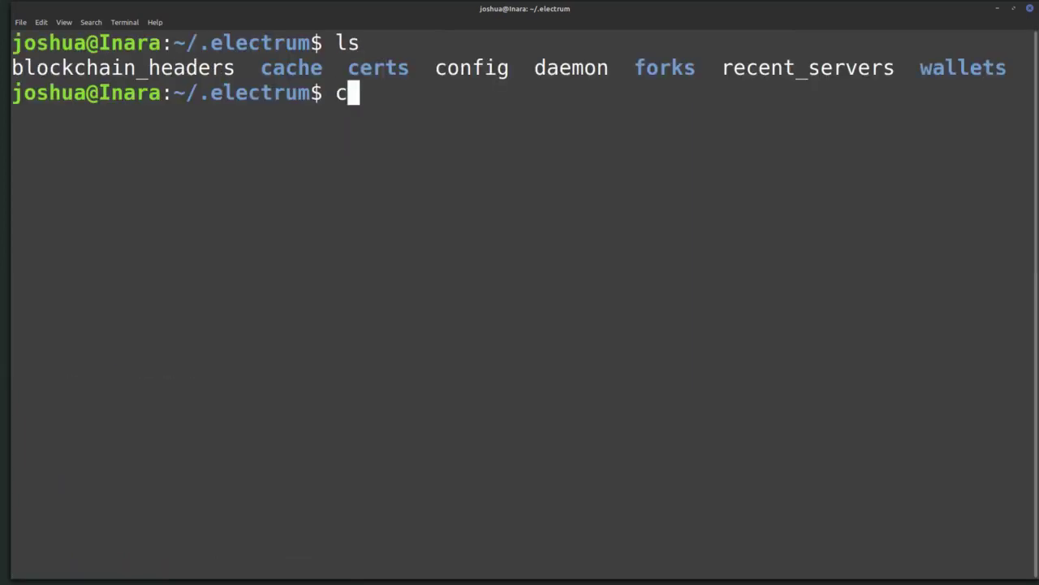
# Step: Change into the wallets folder, list its files, and highlight NewTestWallet and Investigation_test_01
pyautogui.write('d w')
pyautogui.press('Tab')
pyautogui.press('Return')
pyautogui.write('ls')
pyautogui.press('Return')
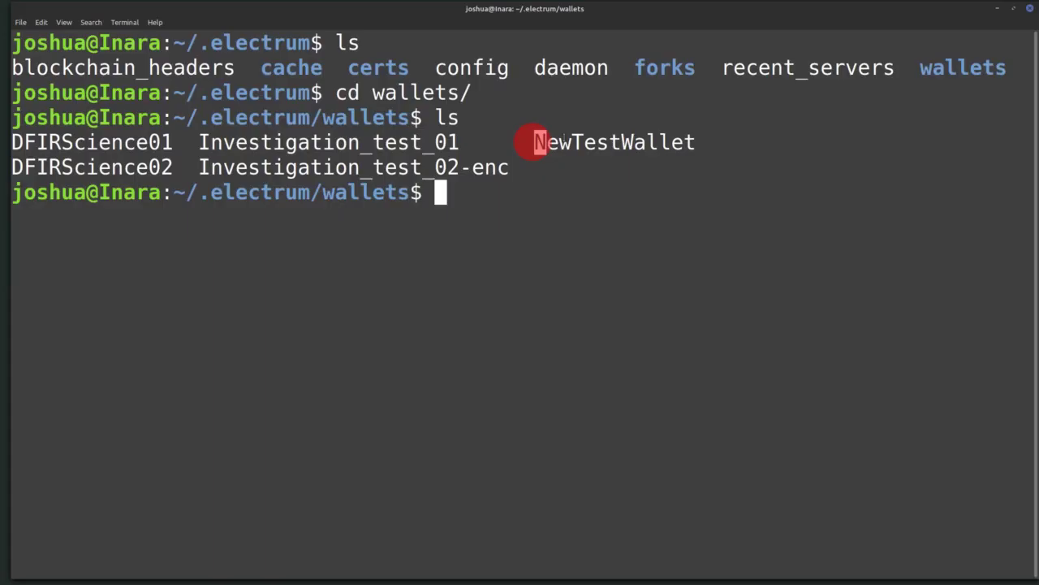
pyautogui.moveTo(536, 142); pyautogui.dragTo(687, 143)
pyautogui.click(610, 214)
pyautogui.moveTo(200, 143); pyautogui.dragTo(460, 143)
# Step: Page Investigation_test_01's JSON with cat | more, highlighting the address with transactions
pyautogui.click(471, 201)
pyautogui.write('cat Investigation_test_01 ')
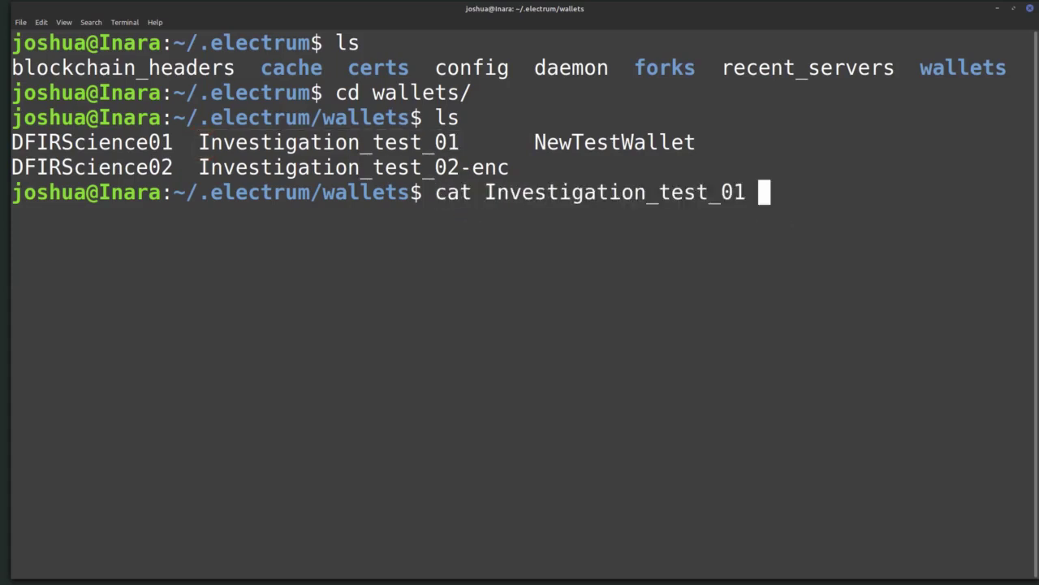
pyautogui.write('| more')
pyautogui.press('Return')
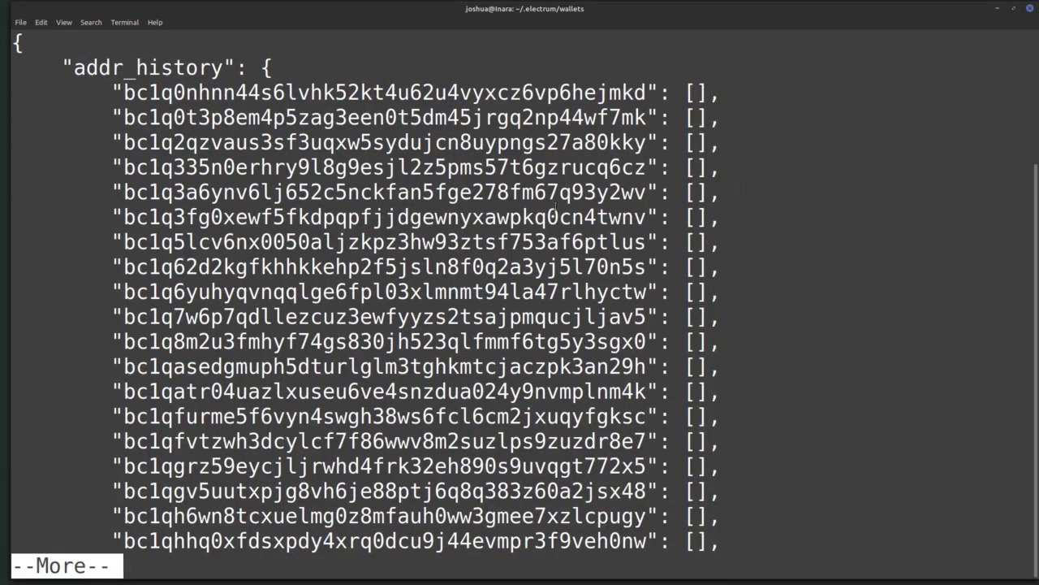
pyautogui.press('space')
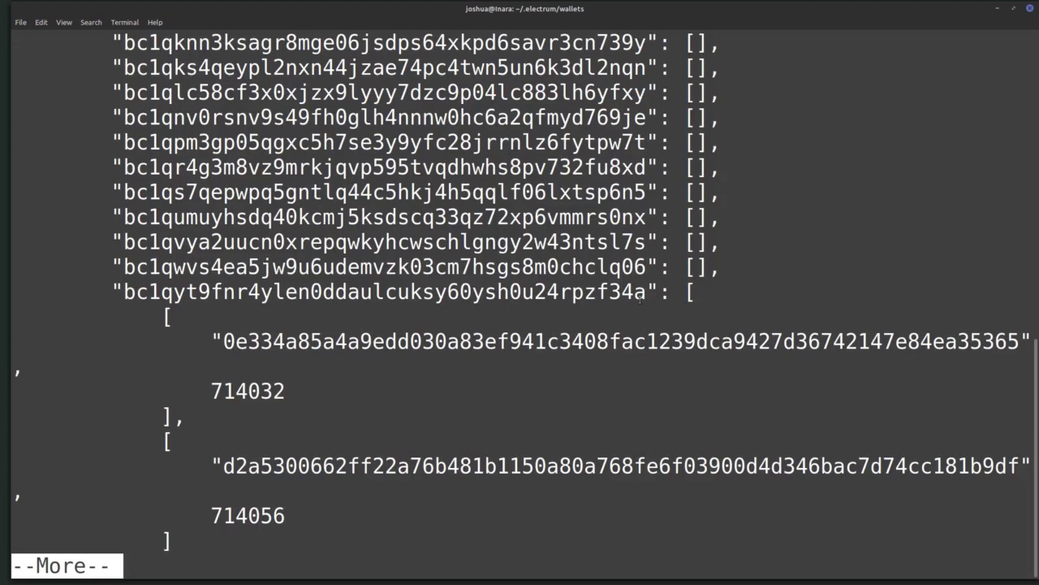
pyautogui.moveTo(645, 292); pyautogui.dragTo(410, 293)
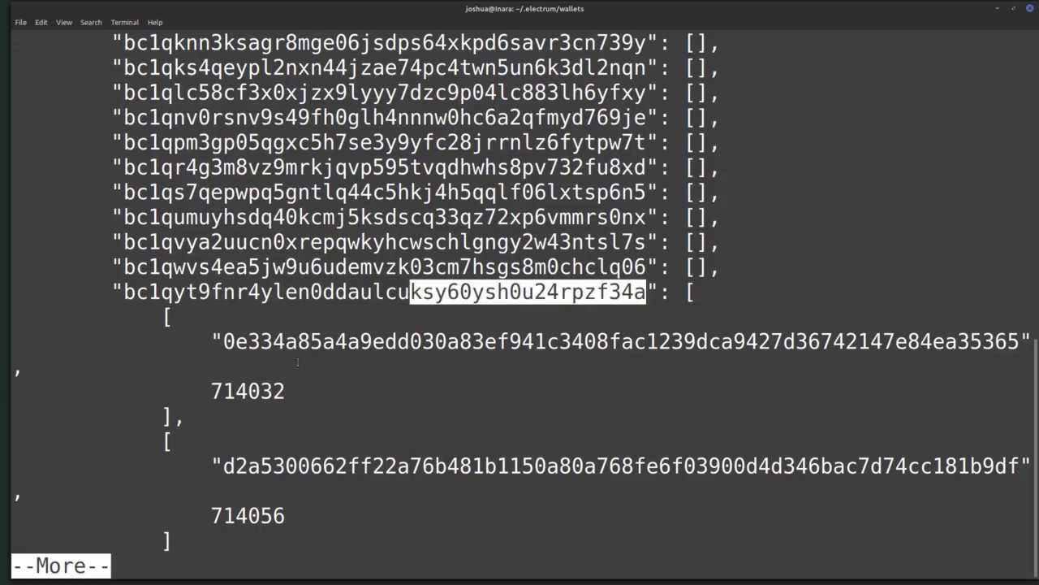
pyautogui.press('space')
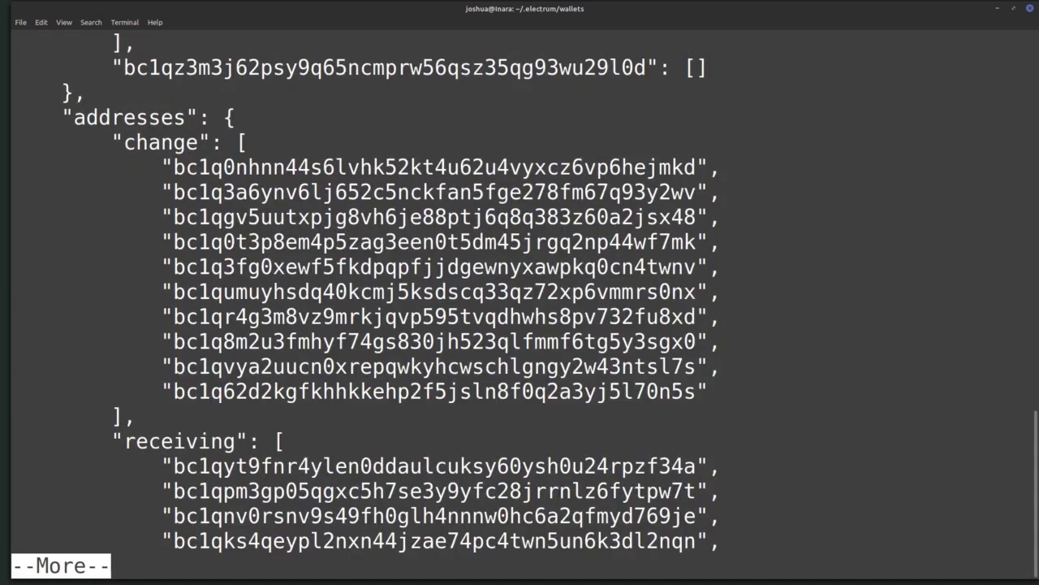
pyautogui.press('space')
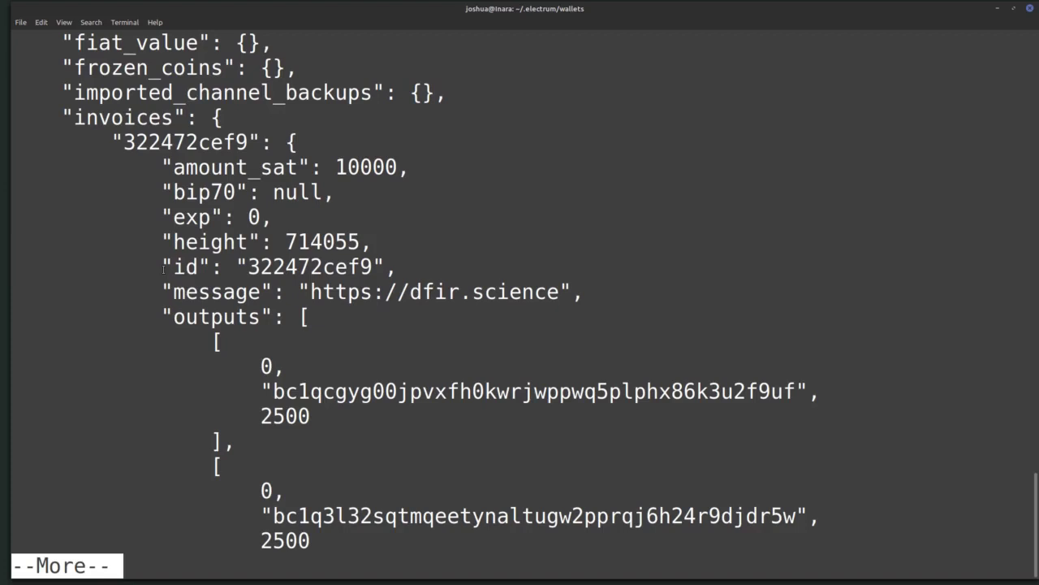
pyautogui.moveTo(308, 292); pyautogui.dragTo(571, 292)
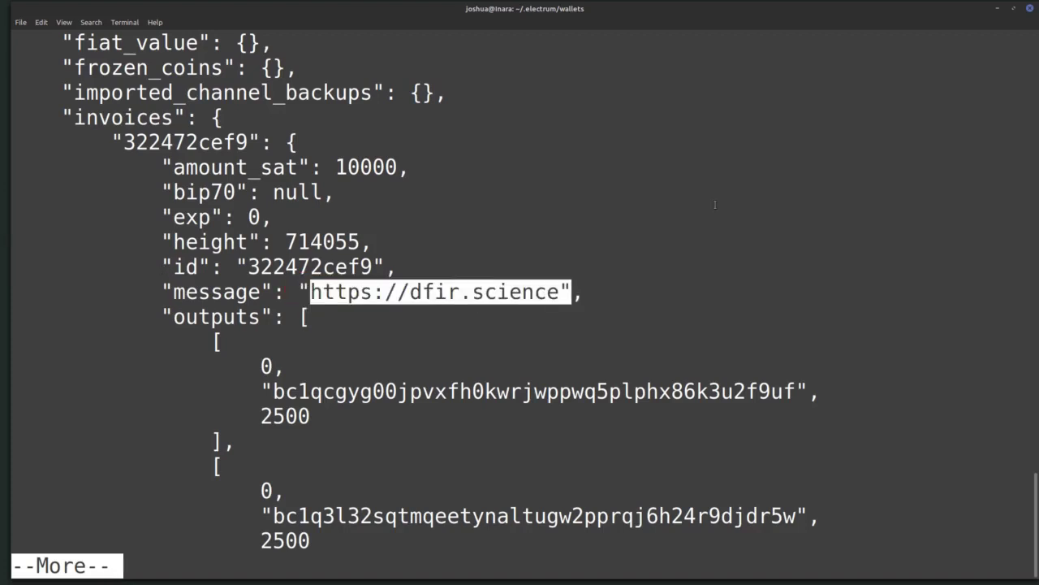
pyautogui.press('Return')
pyautogui.press('Return')
pyautogui.press('Return')
pyautogui.press('Return')
pyautogui.press('Return')
pyautogui.press('Return')
pyautogui.press('Return')
pyautogui.moveTo(336, 291); pyautogui.dragTo(795, 291)
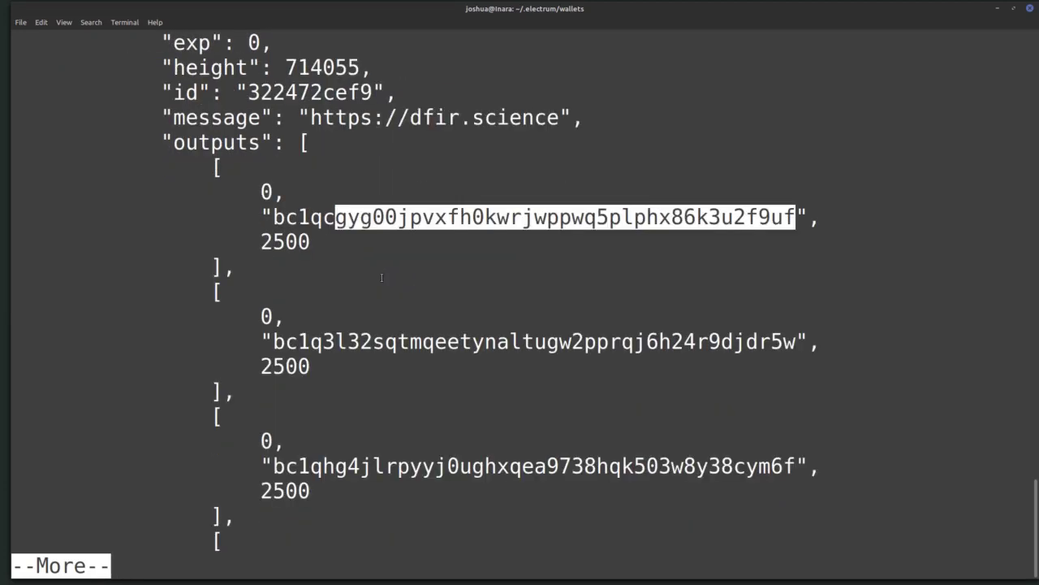
pyautogui.doubleClick(284, 241)
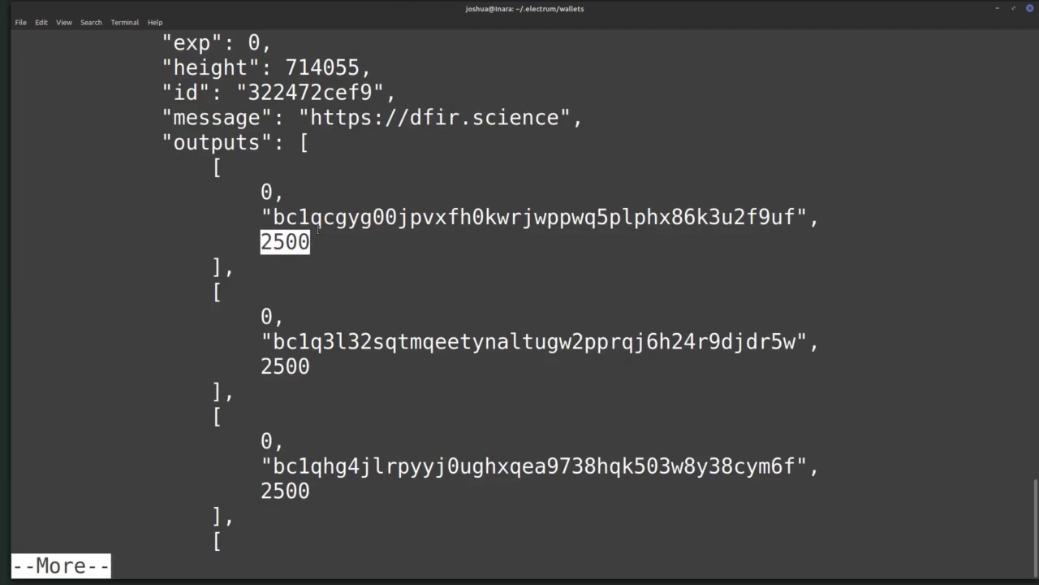
pyautogui.press('Return')
pyautogui.press('Return')
pyautogui.press('Return')
pyautogui.press('Return')
pyautogui.press('Return')
pyautogui.press('Return')
pyautogui.press('Return')
pyautogui.press('space')
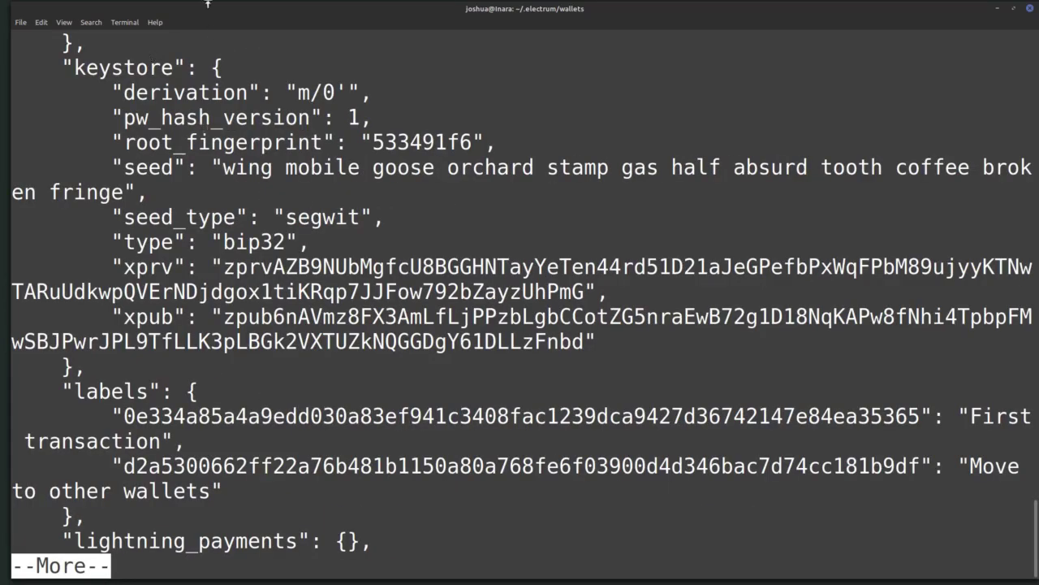
# Step: Highlight the wallet's plaintext seed phrase, xprv master private key and xpub master public key
pyautogui.moveTo(222, 167); pyautogui.dragTo(124, 192)
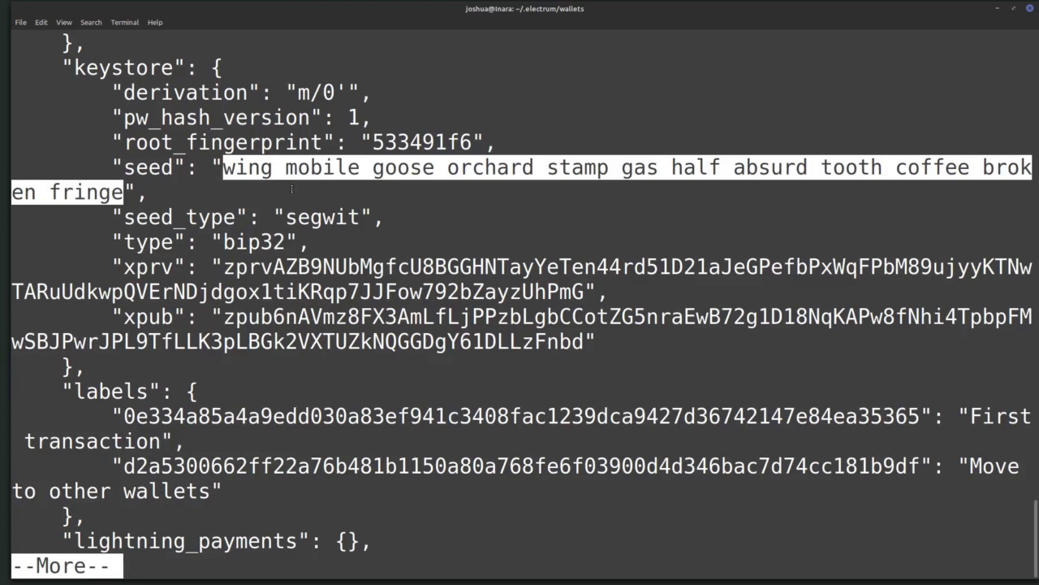
pyautogui.doubleClick(293, 278)
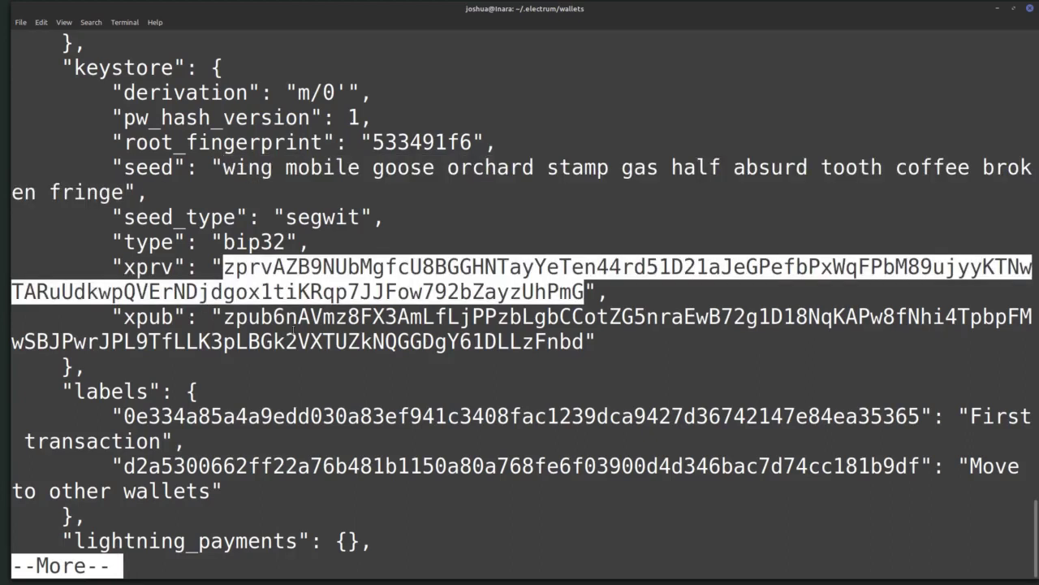
pyautogui.doubleClick(266, 323)
pyautogui.click(540, 341)
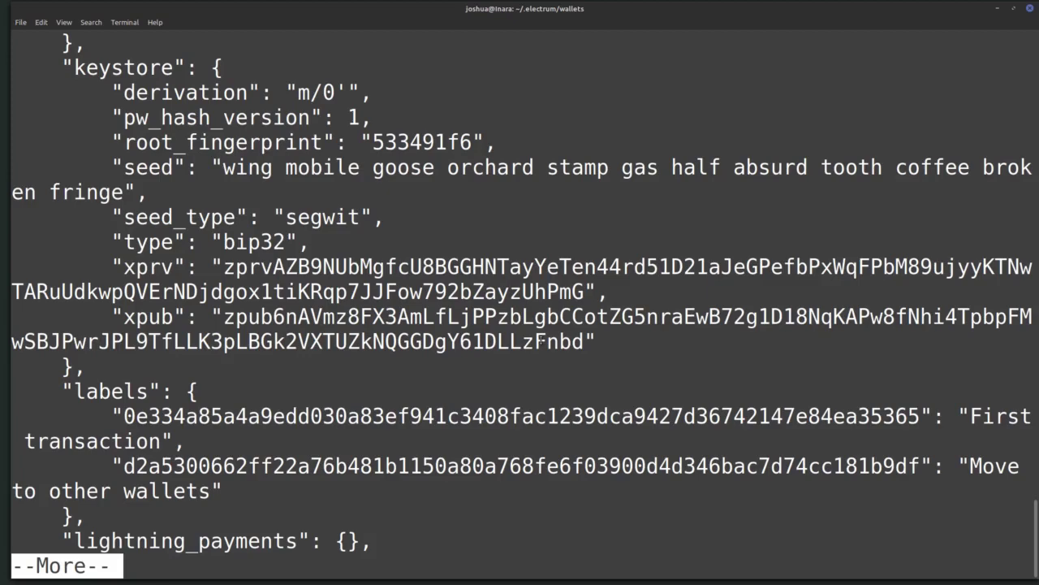
# Step: Page through the payment requests and remaining outputs until the pager exits to the wallets prompt
pyautogui.press('space')
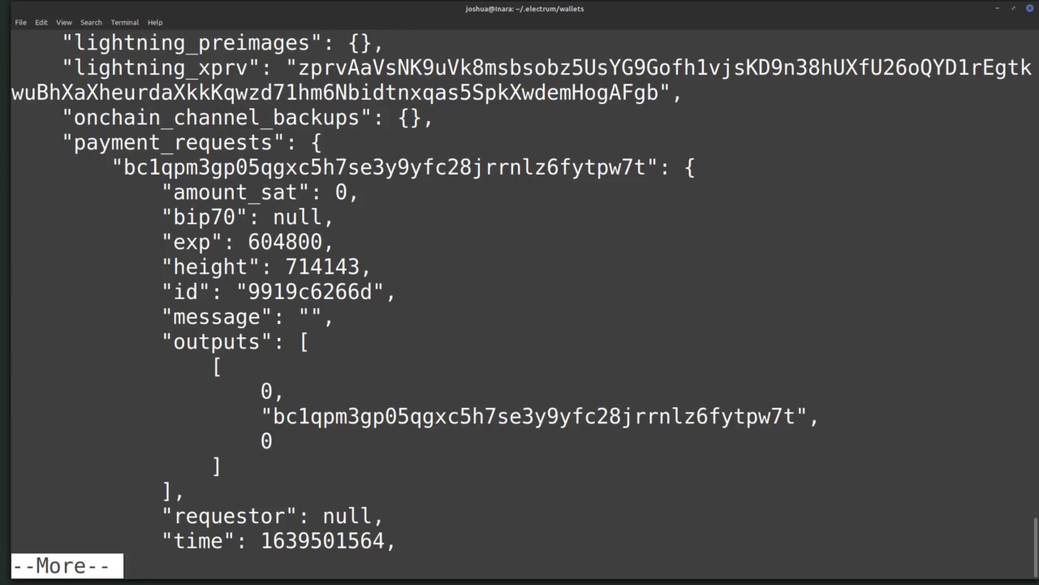
pyautogui.press('space')
pyautogui.press('space')
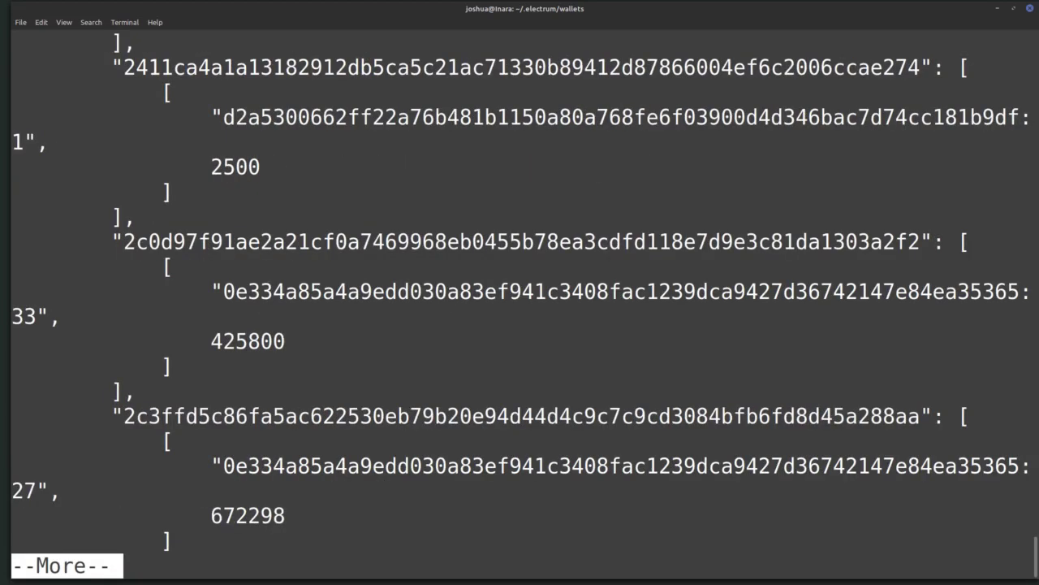
pyautogui.press('space')
pyautogui.press('space')
pyautogui.press('space')
pyautogui.press('space')
pyautogui.press('space')
pyautogui.press('space')
pyautogui.press('space')
pyautogui.press('space')
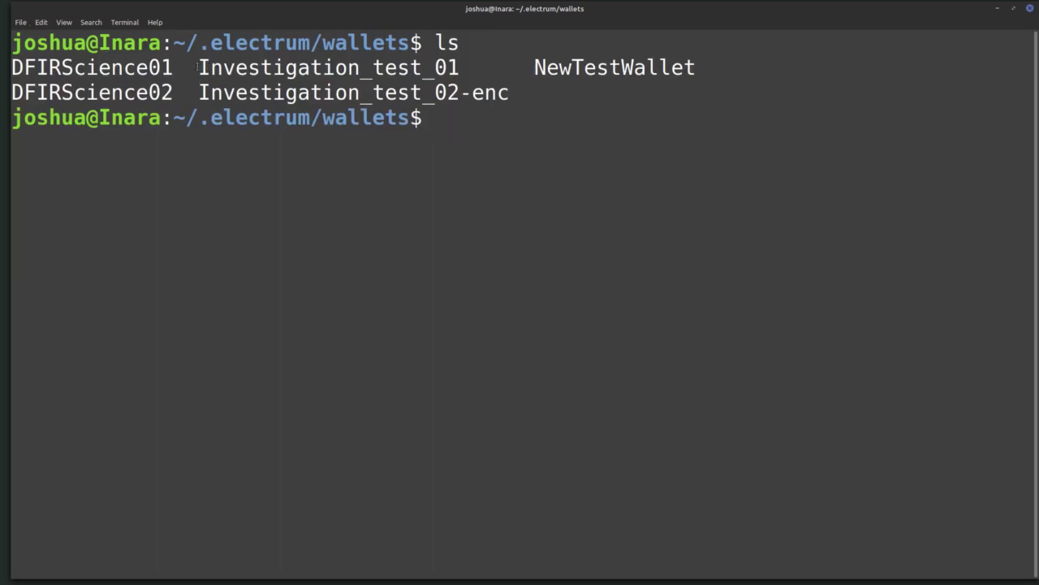
pyautogui.moveTo(199, 68); pyautogui.dragTo(459, 69)
pyautogui.click(458, 123)
# Step: Print Investigation_test_02-enc with cat and highlight the start of its base64 blob
pyautogui.write('cat')
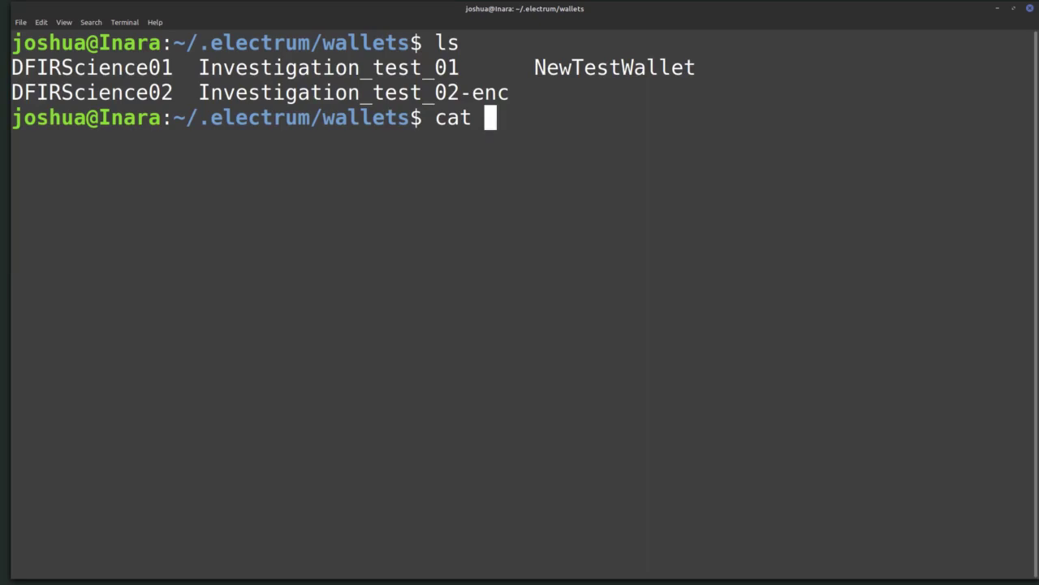
pyautogui.write(' In')
pyautogui.press('Tab')
pyautogui.write('2')
pyautogui.press('Tab')
pyautogui.press('Return')
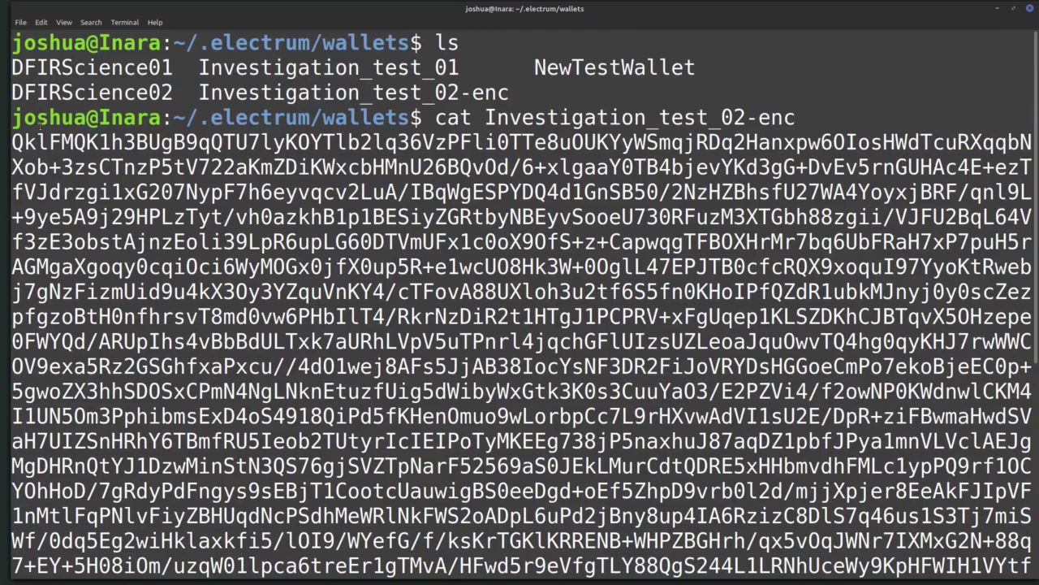
pyautogui.moveTo(8, 130); pyautogui.dragTo(394, 236)
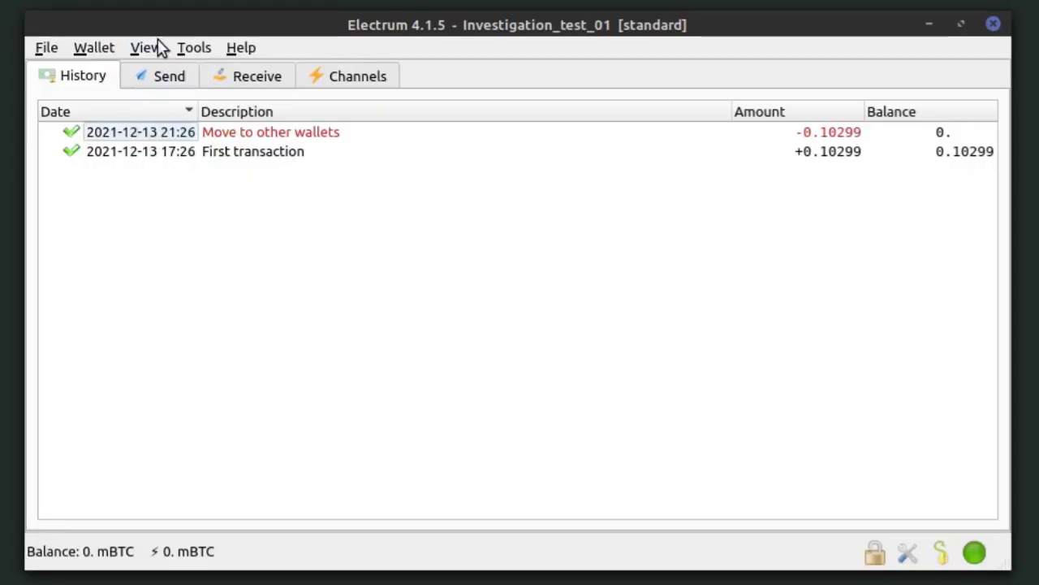
# Step: Open Wallet > Private keys > Export for the Investigation_test_01 wallet
pyautogui.click(144, 49)
pyautogui.moveTo(84, 45)
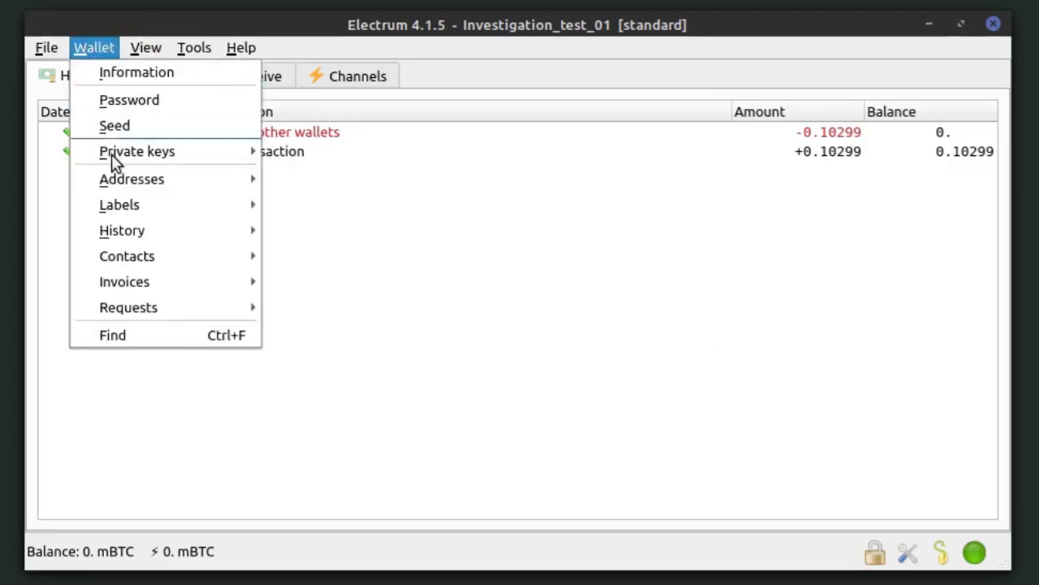
pyautogui.moveTo(111, 153)
pyautogui.click(328, 171)
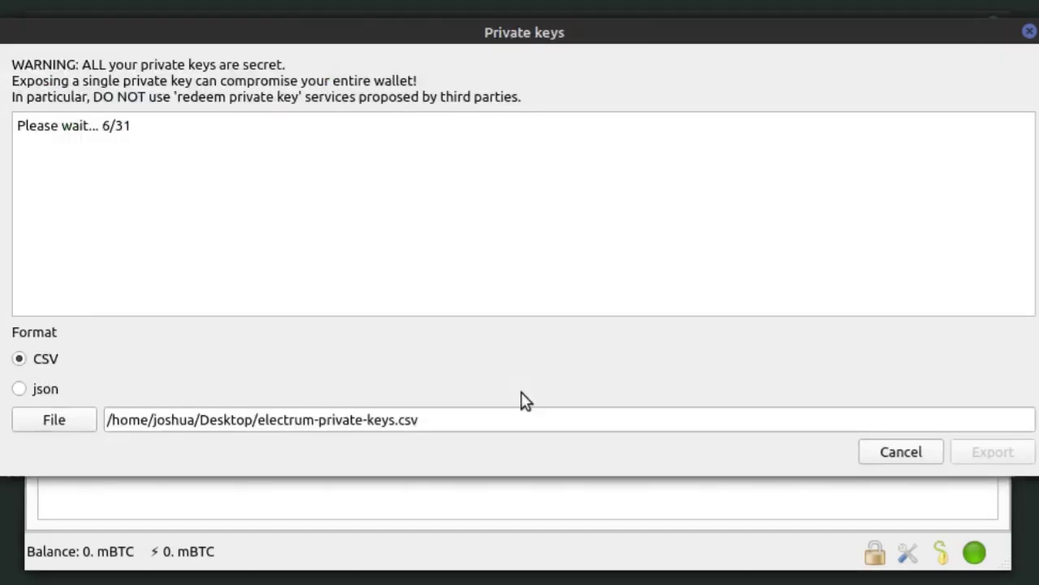
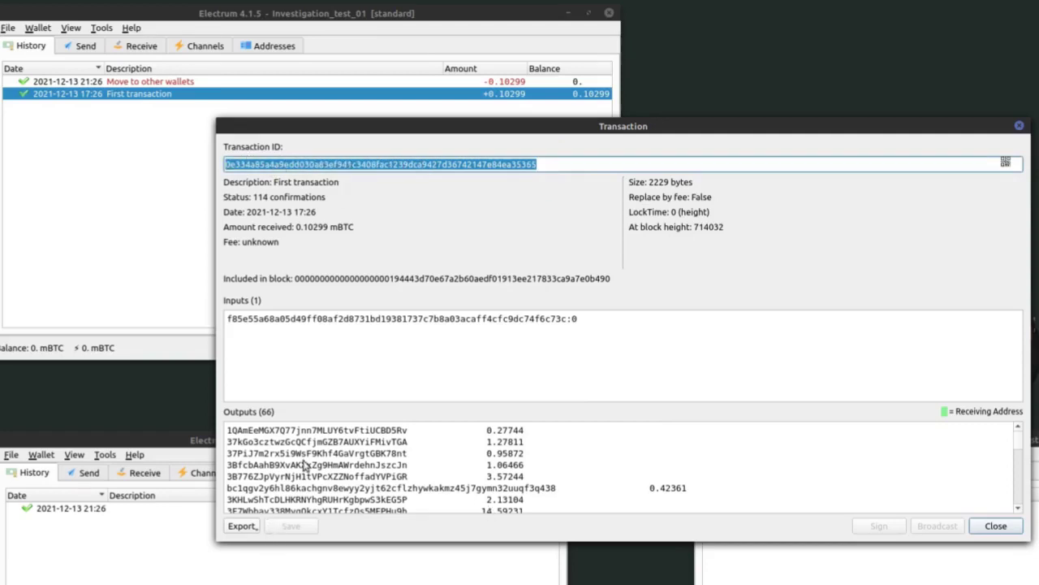
# Step: Scroll through the 66 outputs to reach the wallet's green receiving-address row
pyautogui.scroll(-4, 513, 462)
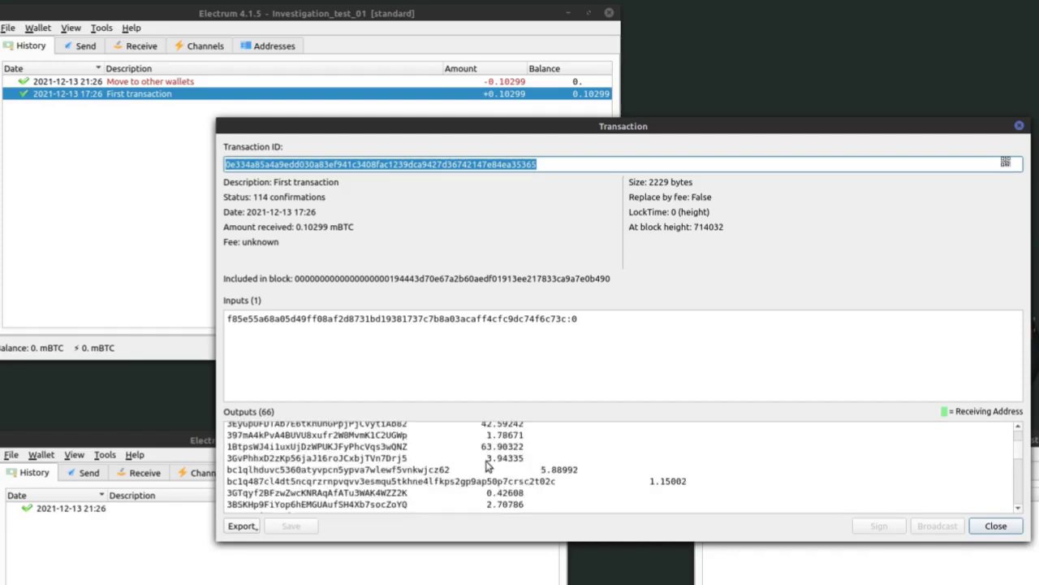
pyautogui.scroll(-3, 487, 465)
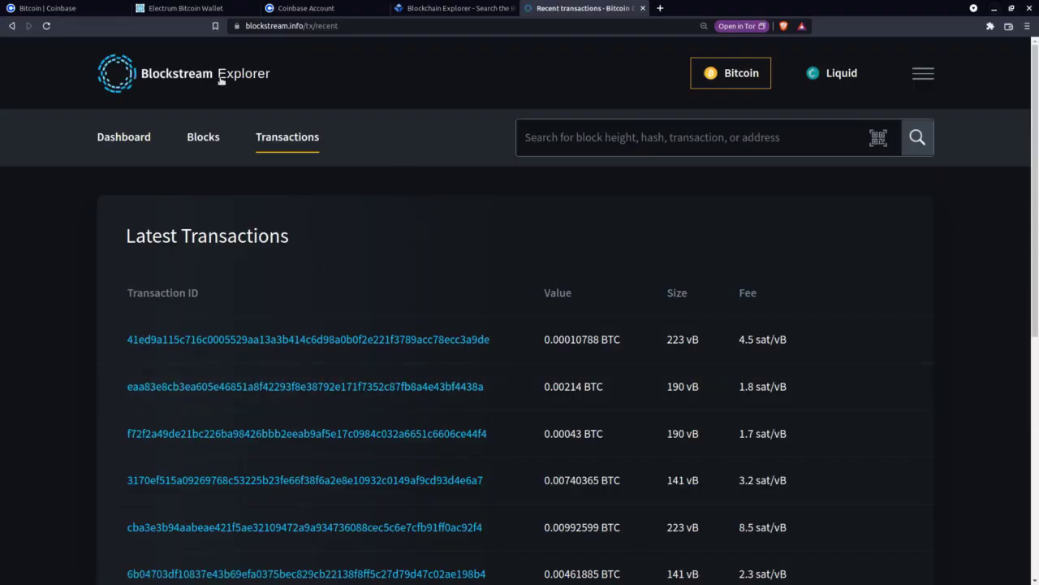
# Step: Search Blockstream Explorer for the pasted funding transaction ID
pyautogui.click(620, 139)
pyautogui.write('0e334a85a4a9edd030a83ef941c3408fac1239dca9427d36742147e84ea35365')
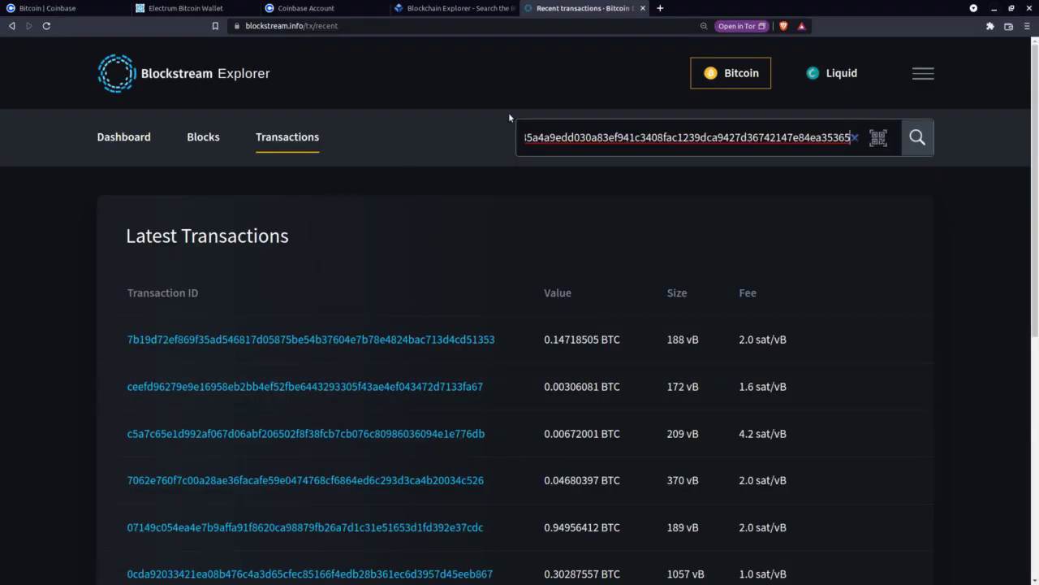
pyautogui.press('Return')
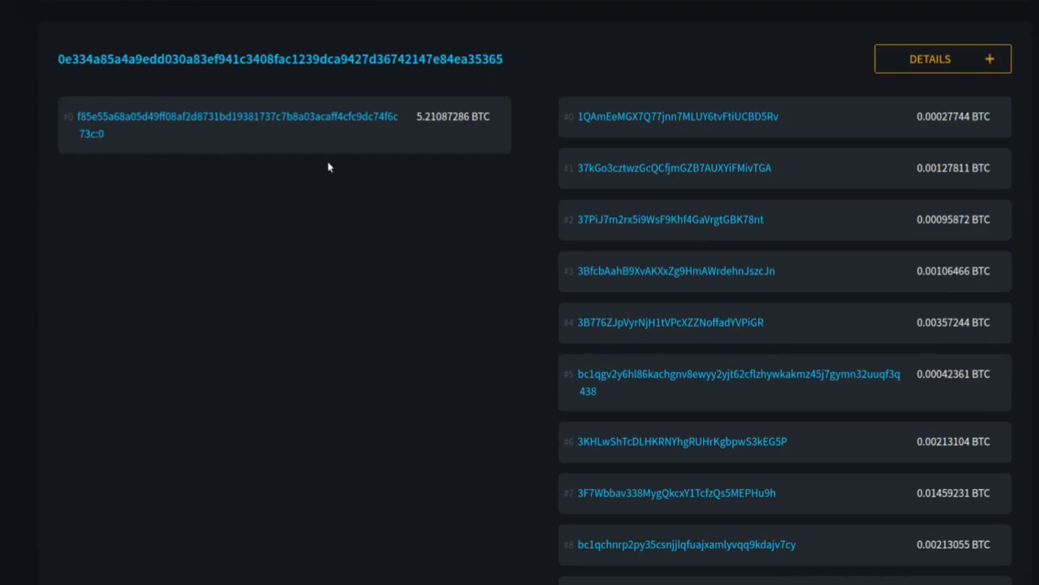
# Step: Locate output #63 and highlight its address and 0.00010299 BTC amount
pyautogui.scroll(-5, 665, 241)
pyautogui.scroll(-4, 665, 241)
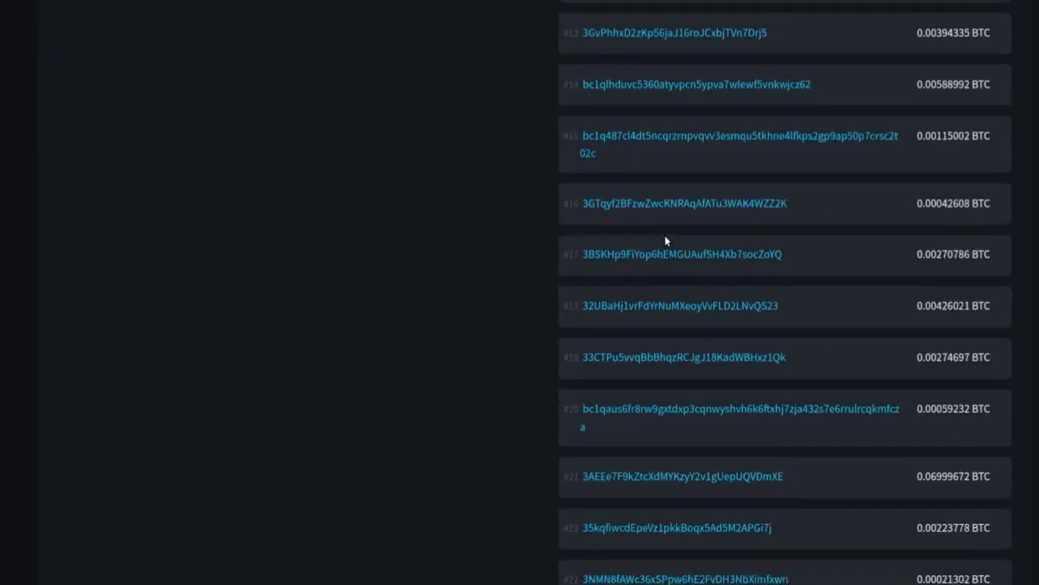
pyautogui.scroll(2, 666, 239)
pyautogui.scroll(8, 666, 240)
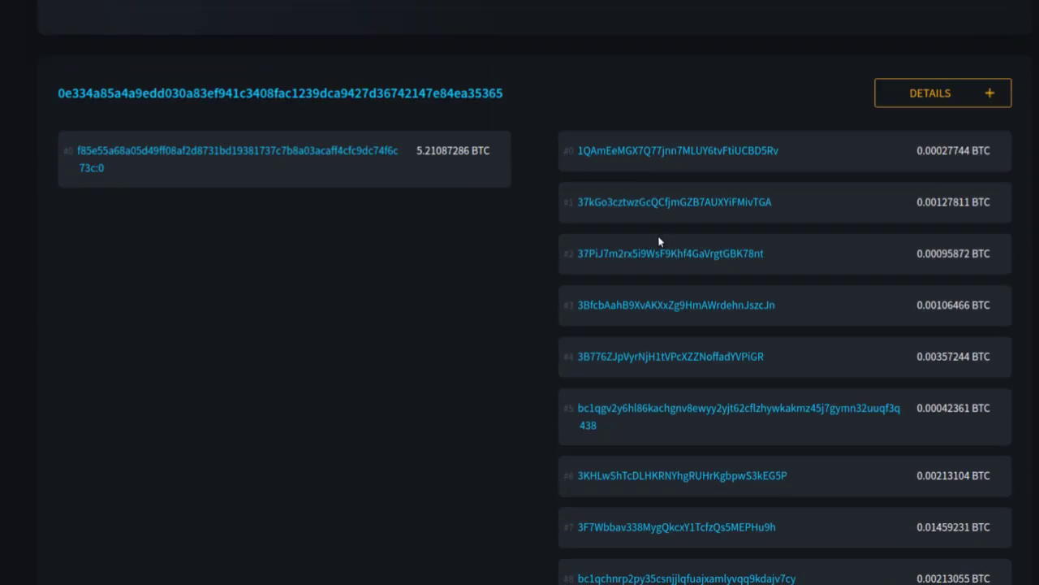
pyautogui.scroll(1, 653, 236)
pyautogui.scroll(-2, 653, 236)
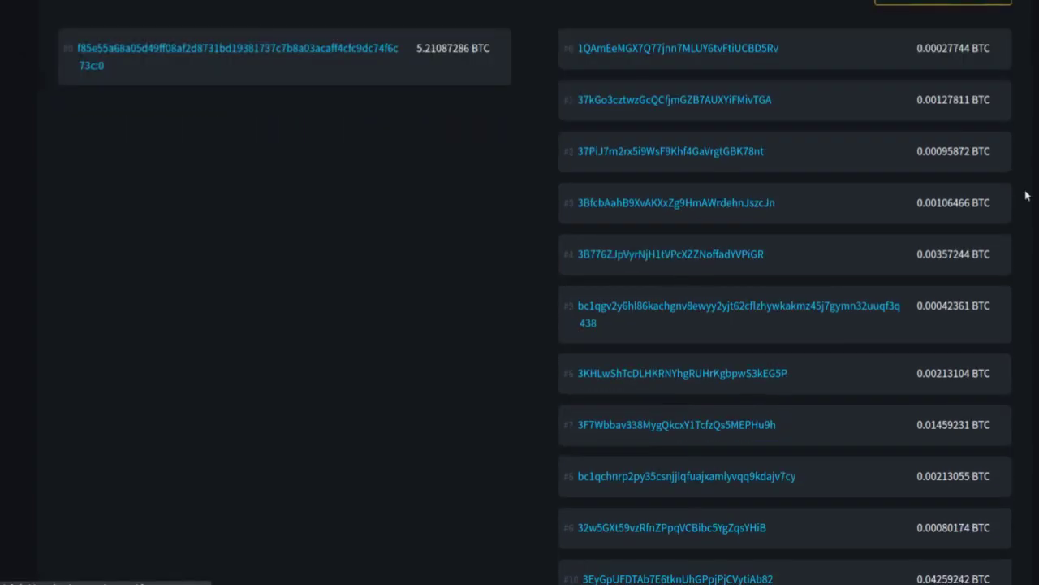
pyautogui.scroll(-20, 561, 219)
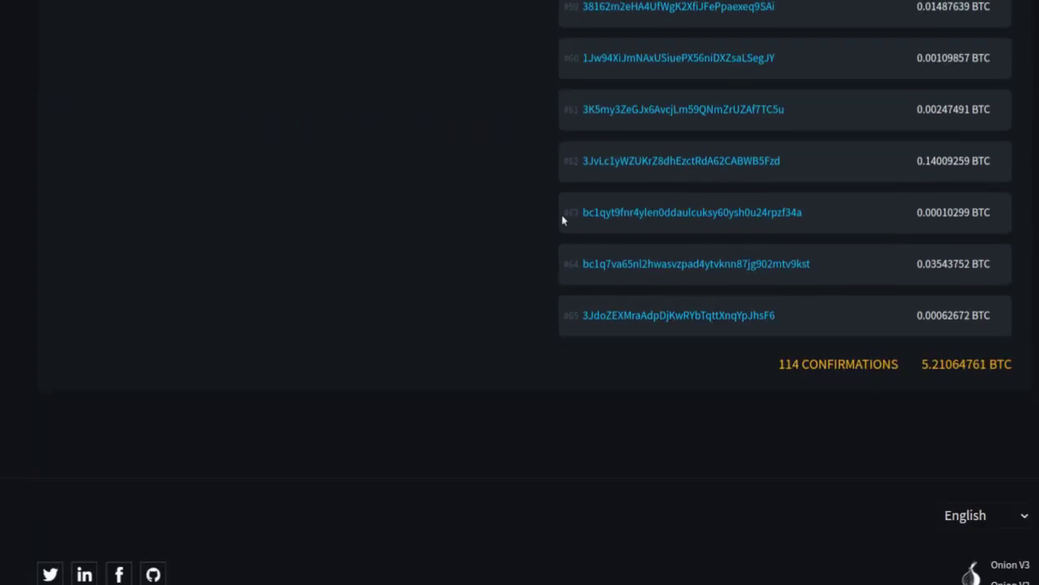
pyautogui.click(992, 213)
pyautogui.moveTo(992, 213); pyautogui.dragTo(562, 338)
pyautogui.scroll(2, 563, 338)
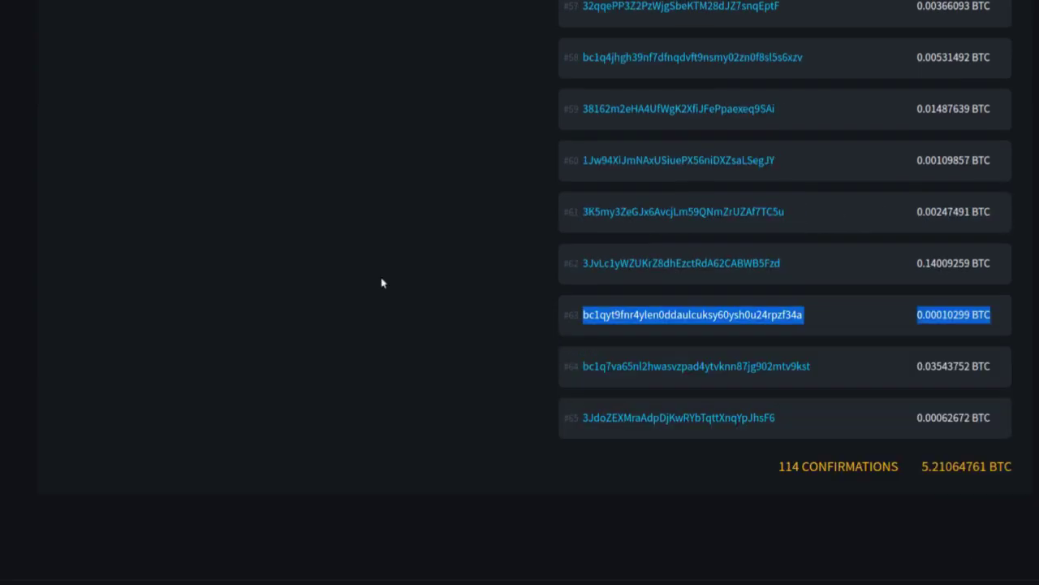
pyautogui.scroll(3, 381, 283)
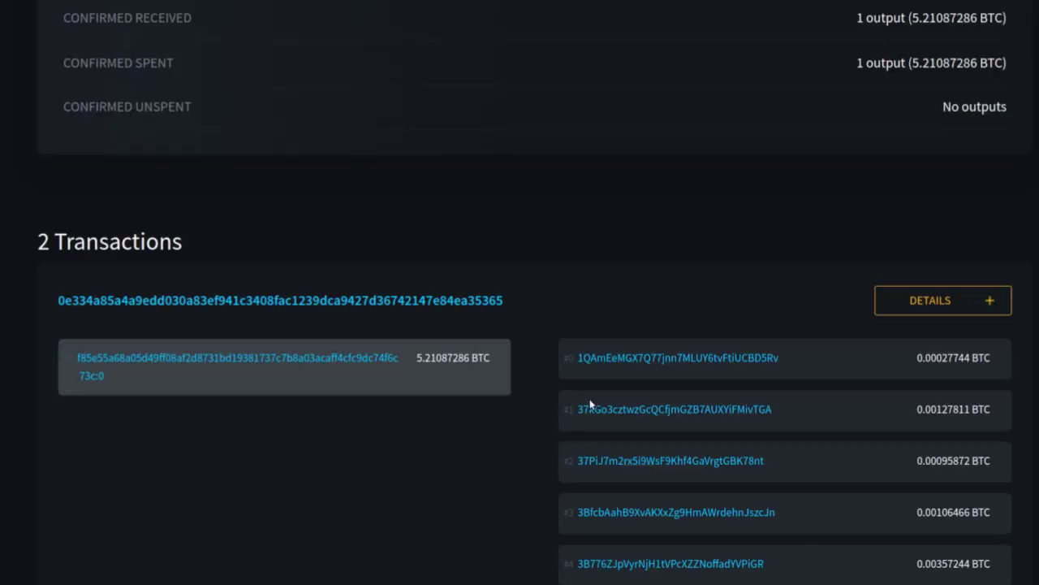
# Step: Open output #63's address page and scroll to the transaction that spent it
pyautogui.click(281, 363)
pyautogui.click(633, 174)
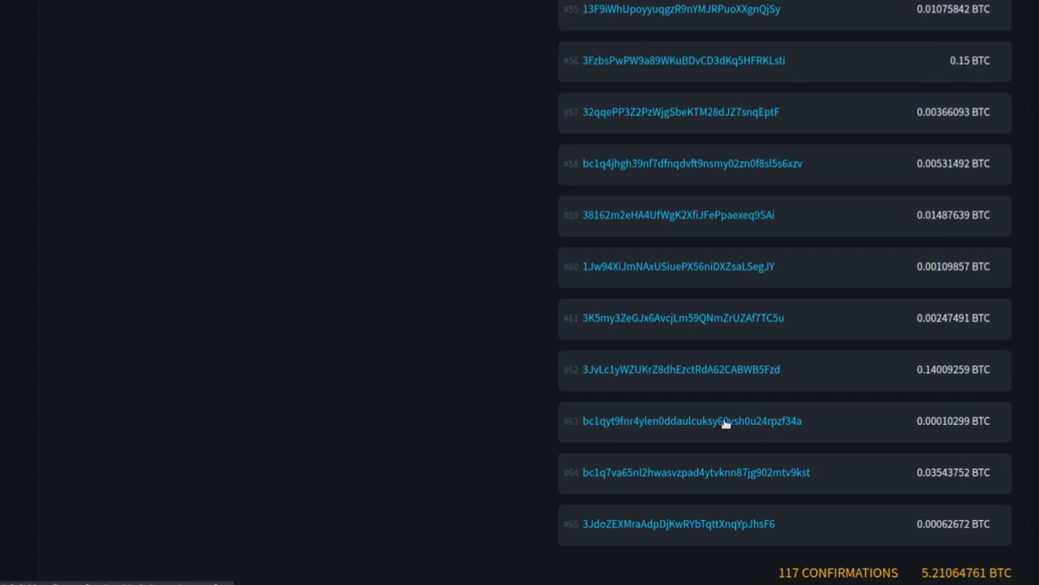
pyautogui.click(729, 421)
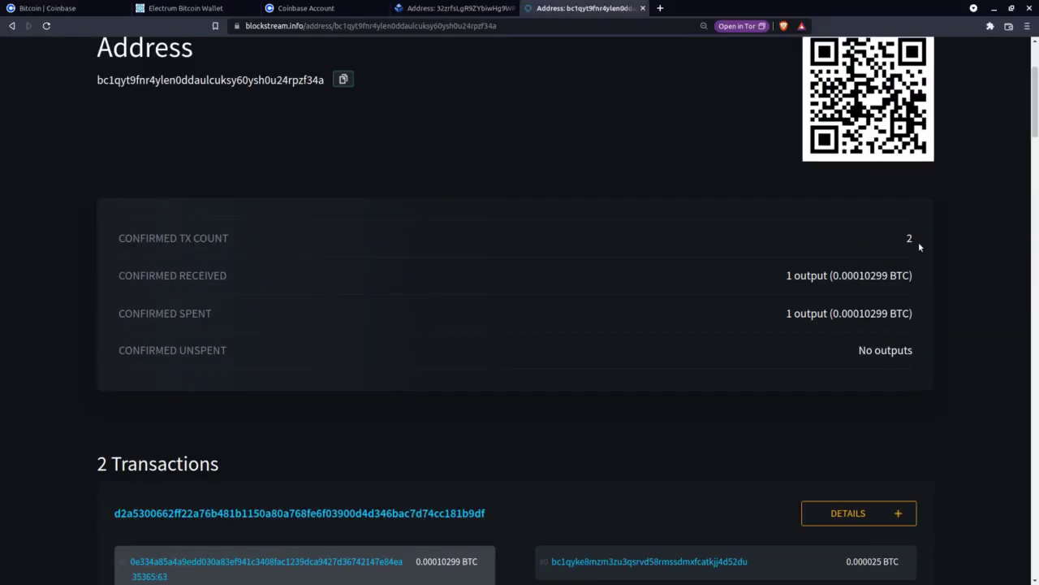
pyautogui.scroll(-1, 893, 244)
pyautogui.scroll(-3, 816, 249)
pyautogui.moveTo(97, 298); pyautogui.dragTo(386, 404)
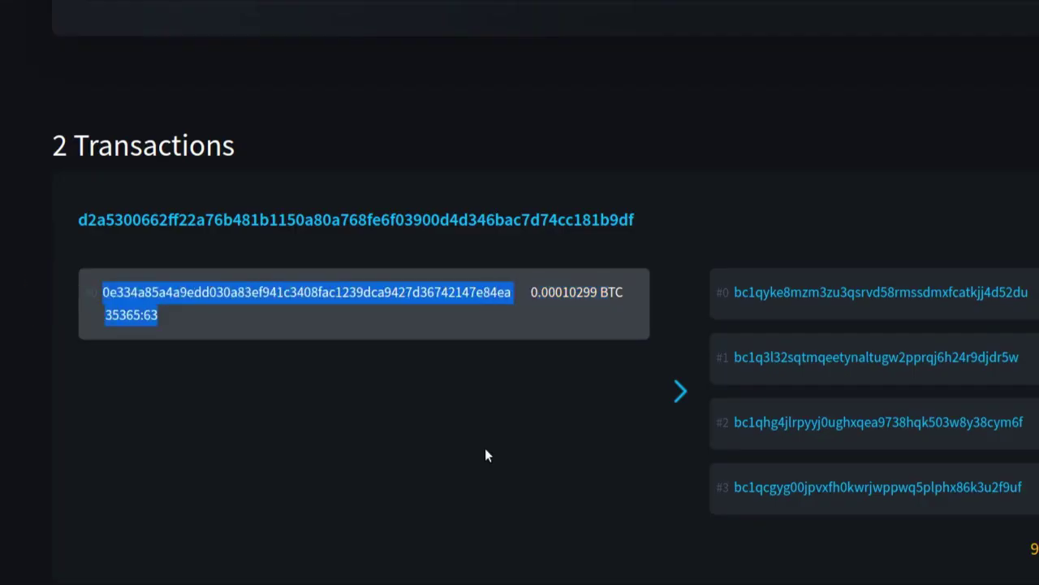
pyautogui.click(485, 450)
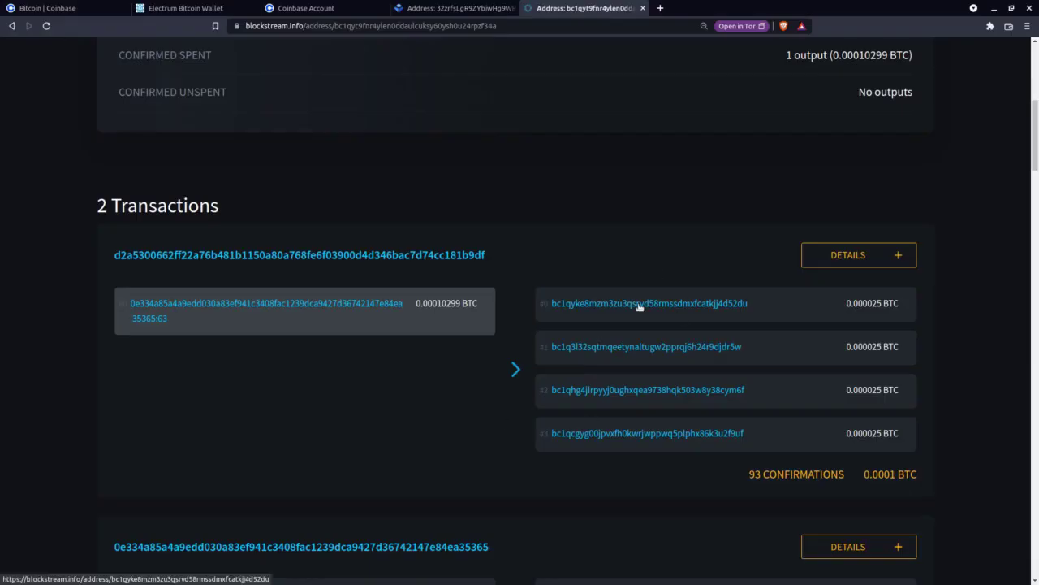
# Step: Open the #0 recipient address receiving 0.000025 BTC and review its page
pyautogui.click(607, 170)
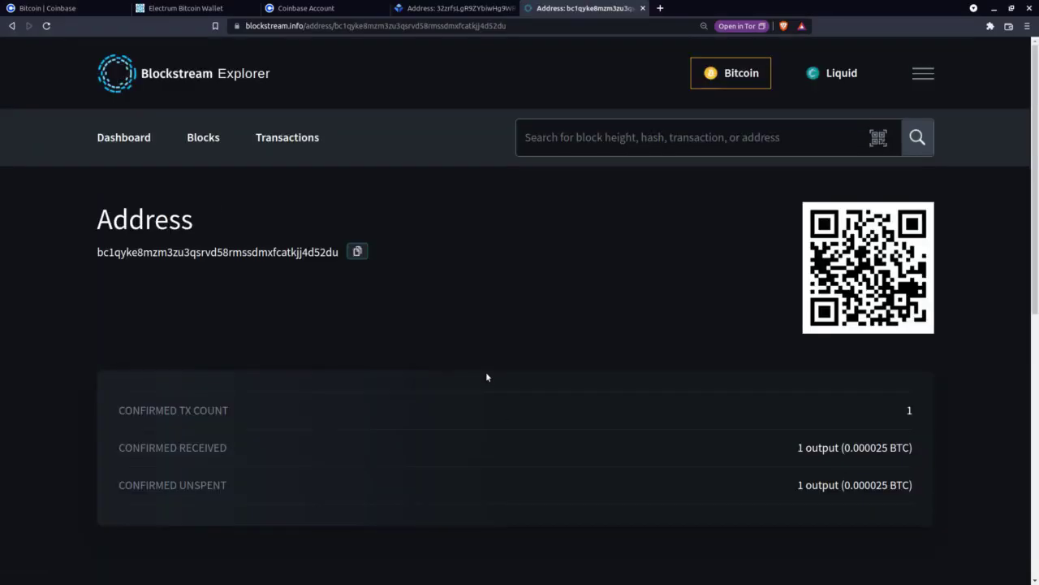
pyautogui.scroll(-1, 877, 364)
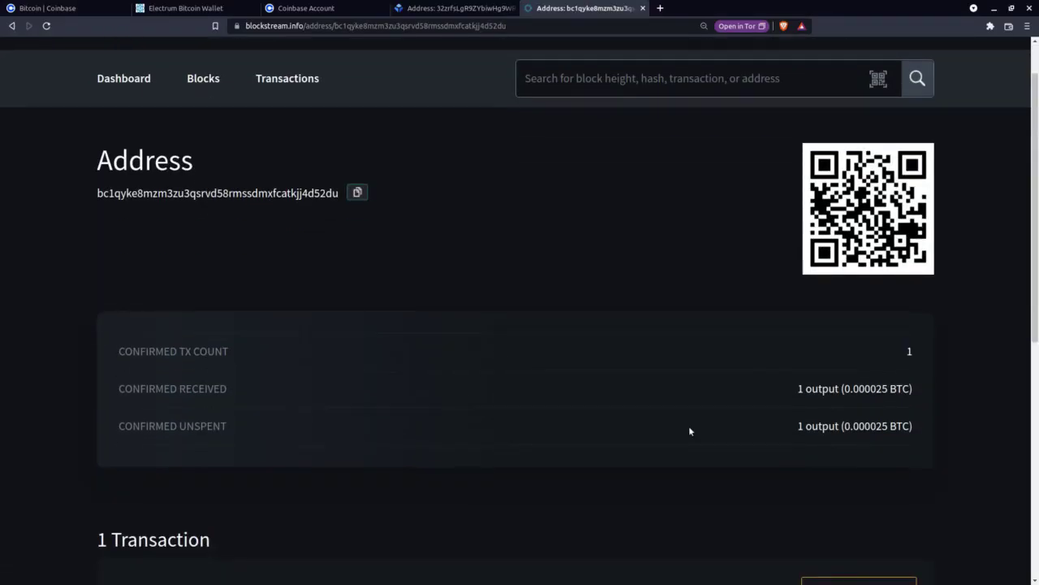
pyautogui.scroll(-3, 689, 430)
pyautogui.scroll(-1, 688, 431)
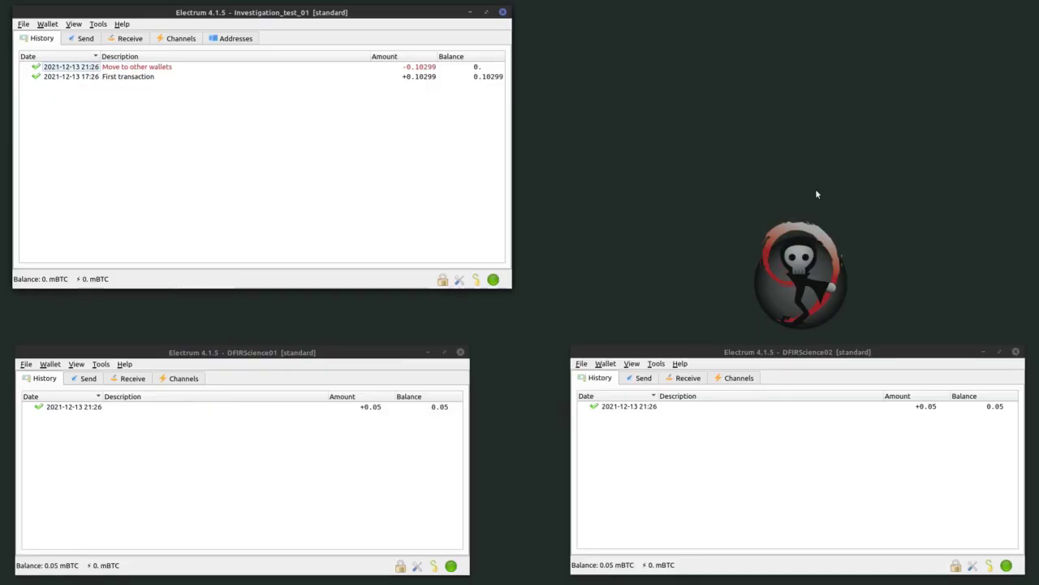
# Step: Match the Move to other wallets outputs to the two DFIRScience01 addresses holding 0.025 each
pyautogui.click(64, 79)
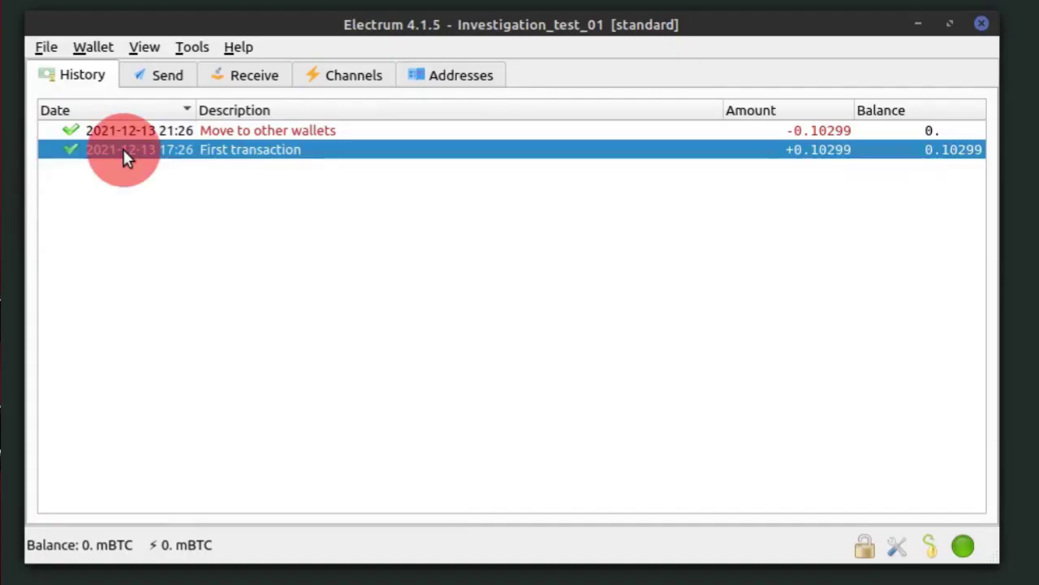
pyautogui.doubleClick(123, 151)
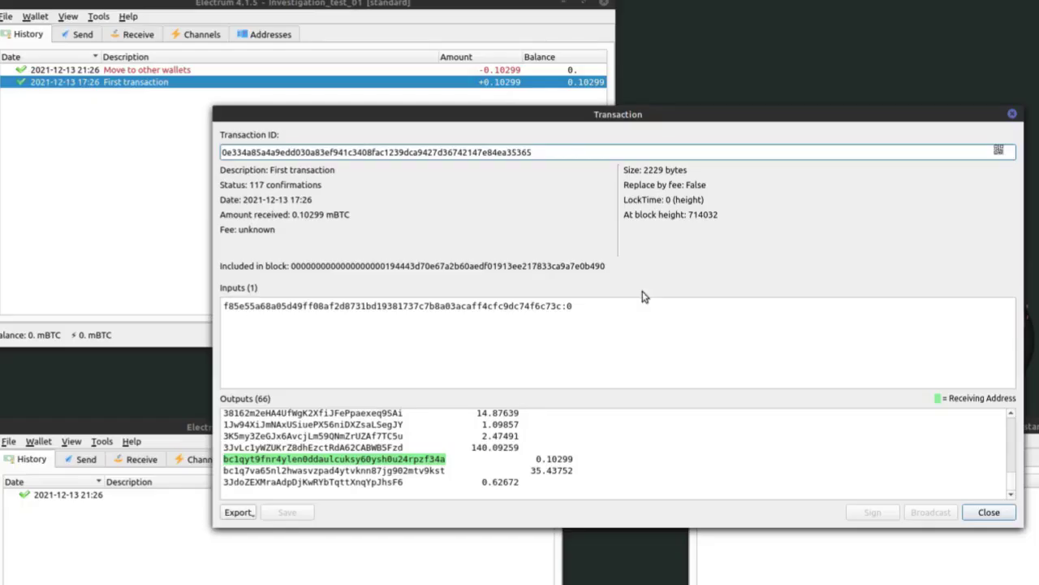
pyautogui.click(72, 72)
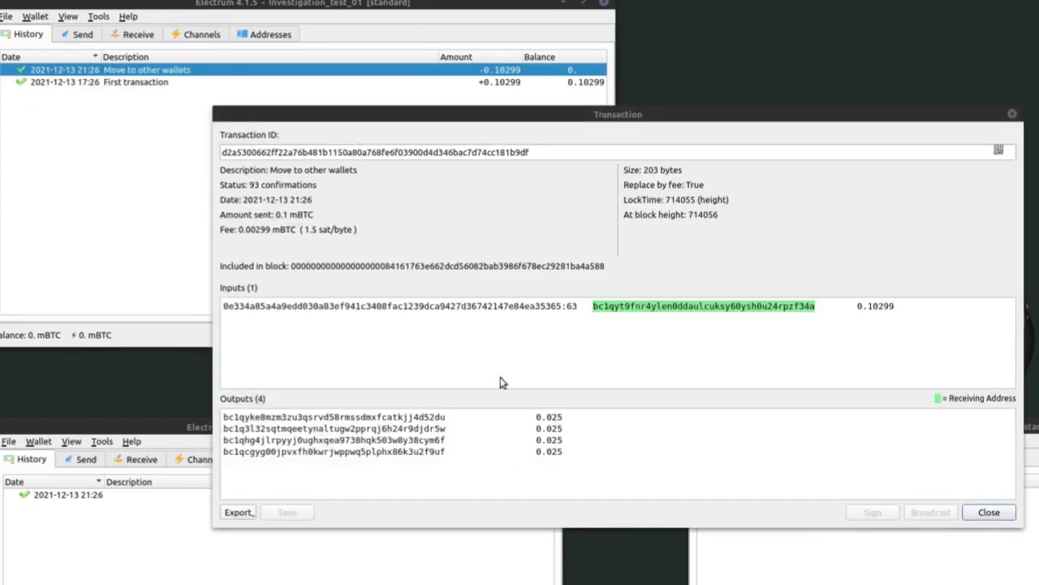
pyautogui.moveTo(366, 451); pyautogui.dragTo(225, 416)
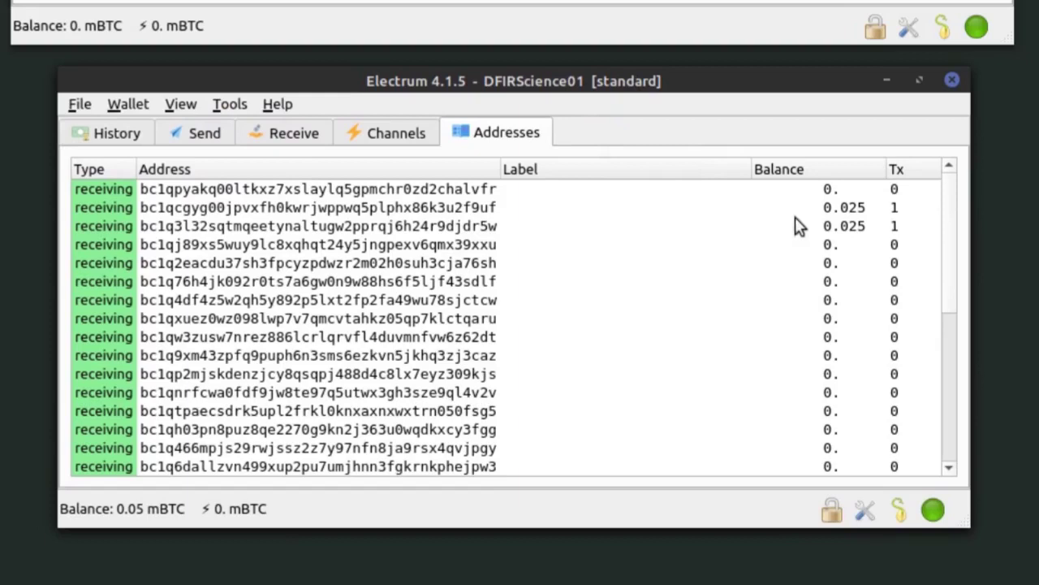
pyautogui.click(414, 209)
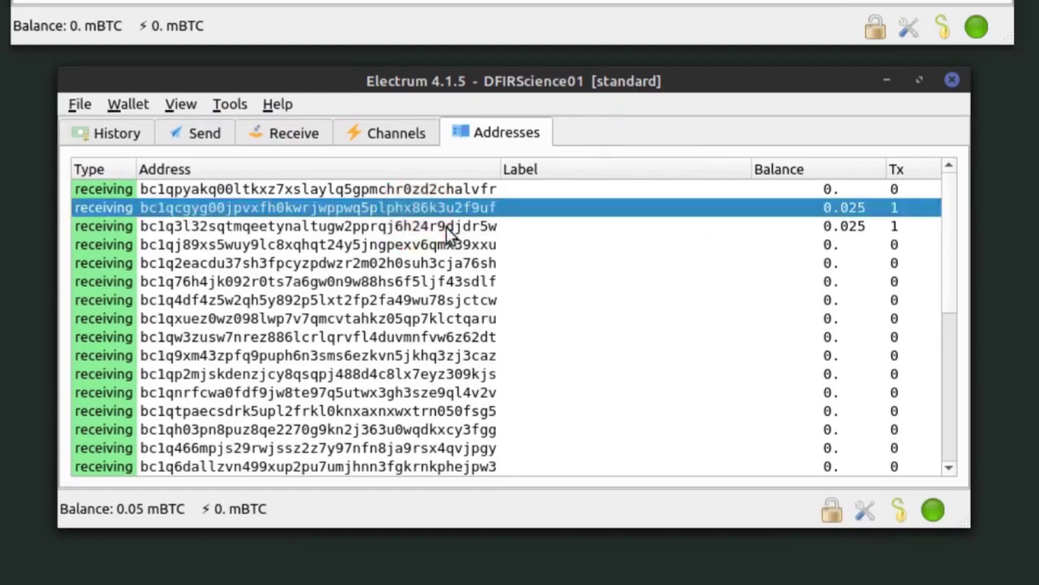
pyautogui.click(843, 220)
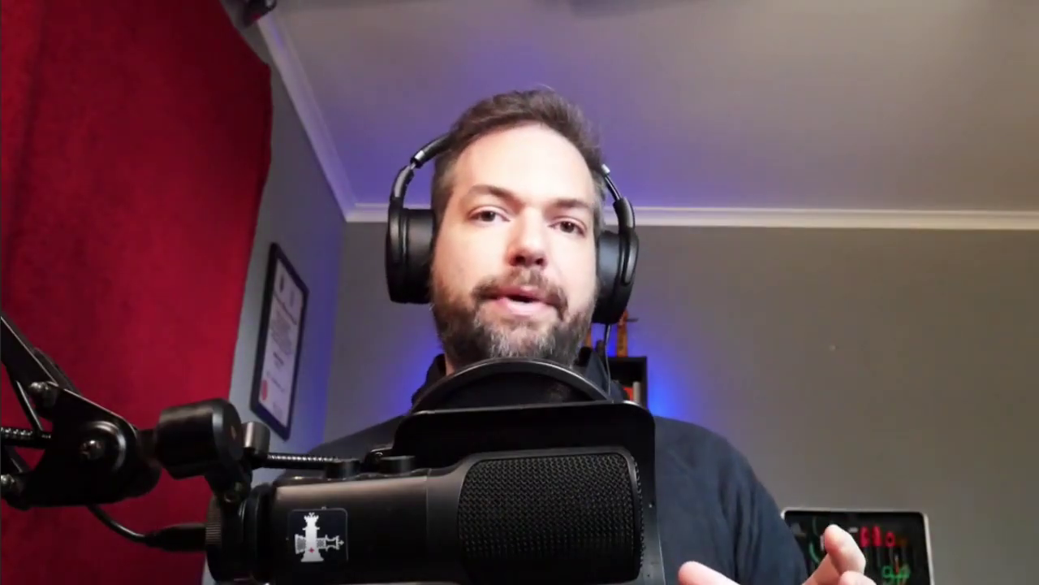